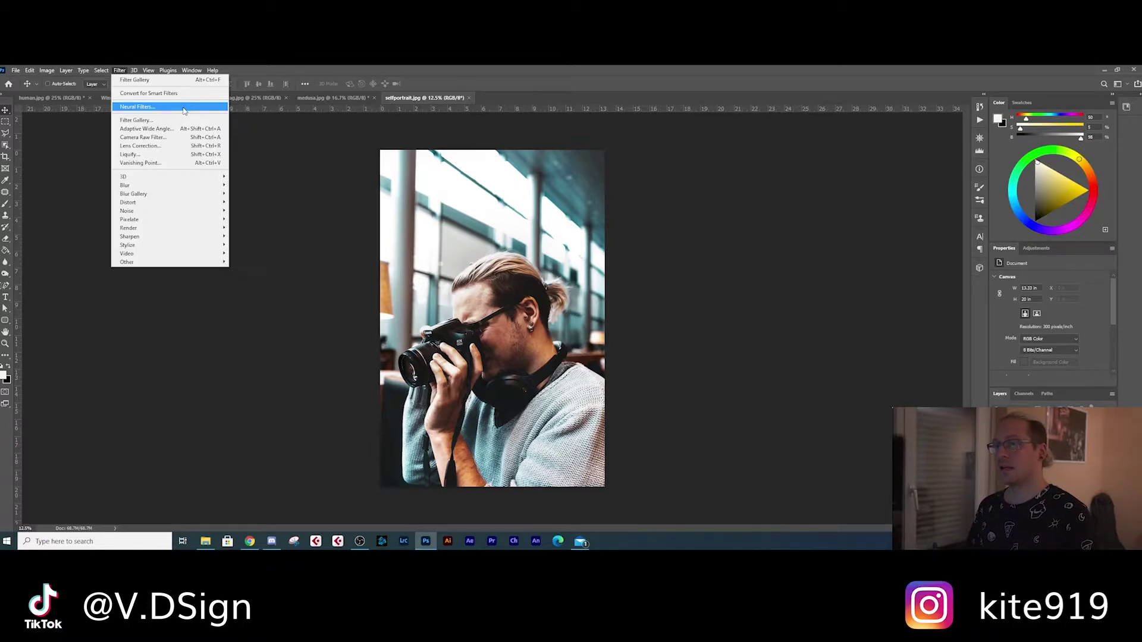
- Open the Neural Filters for the portrait photo and enable Style Transfer
click(183, 110)
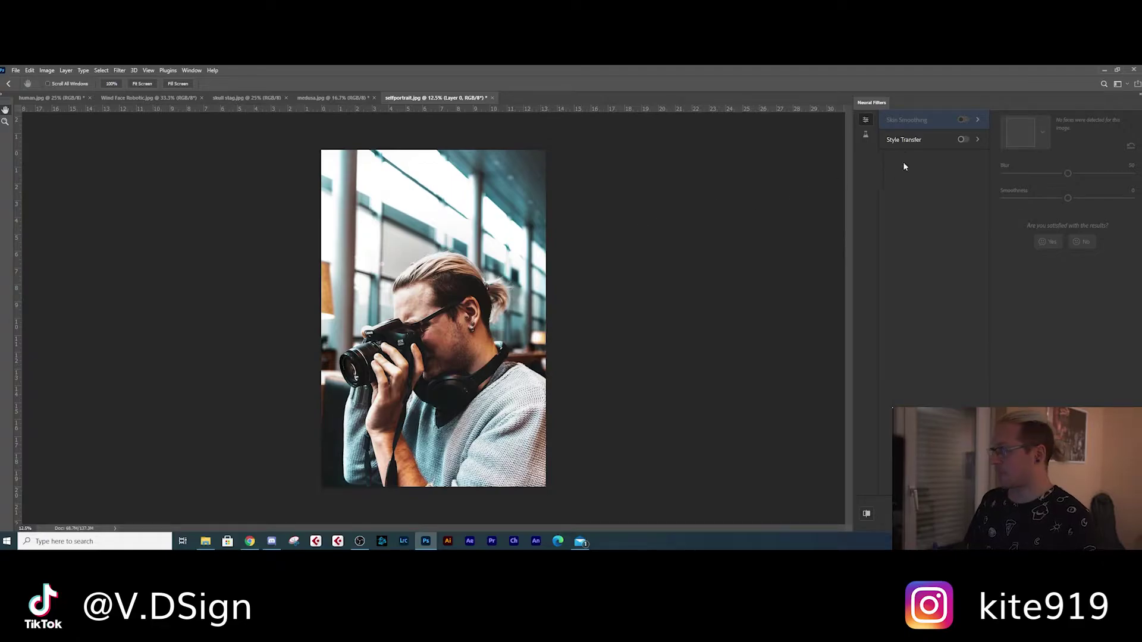
click(930, 149)
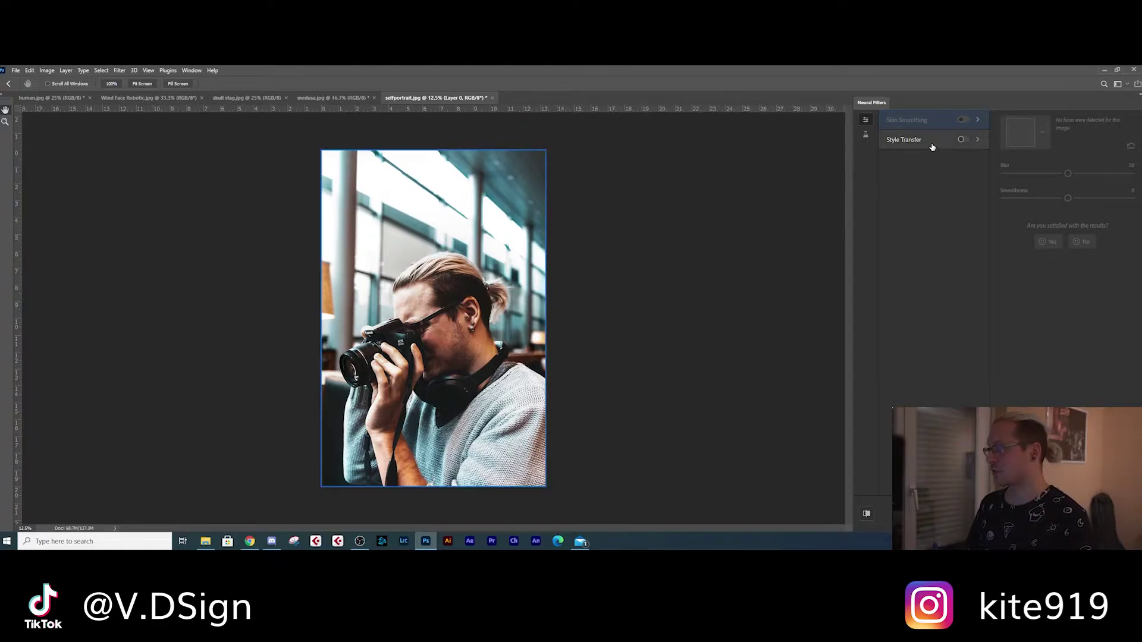
click(963, 140)
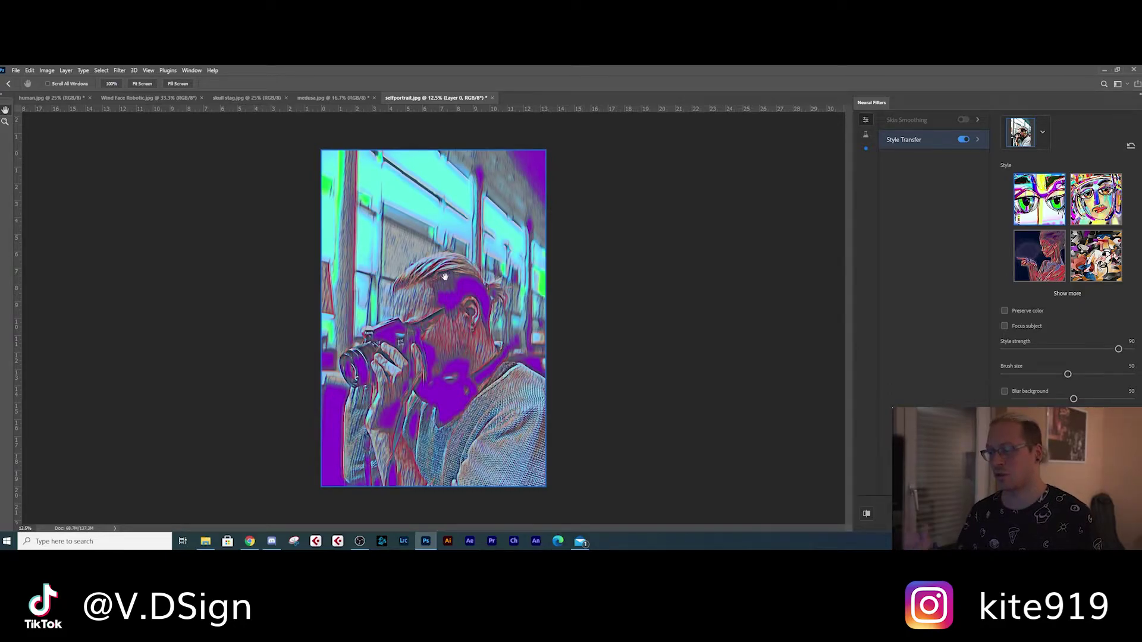
- Show the full style library, choose a green digital-code style and apply the Style Transfer filter to the portrait
click(1067, 294)
scroll(1059, 282, down, 2)
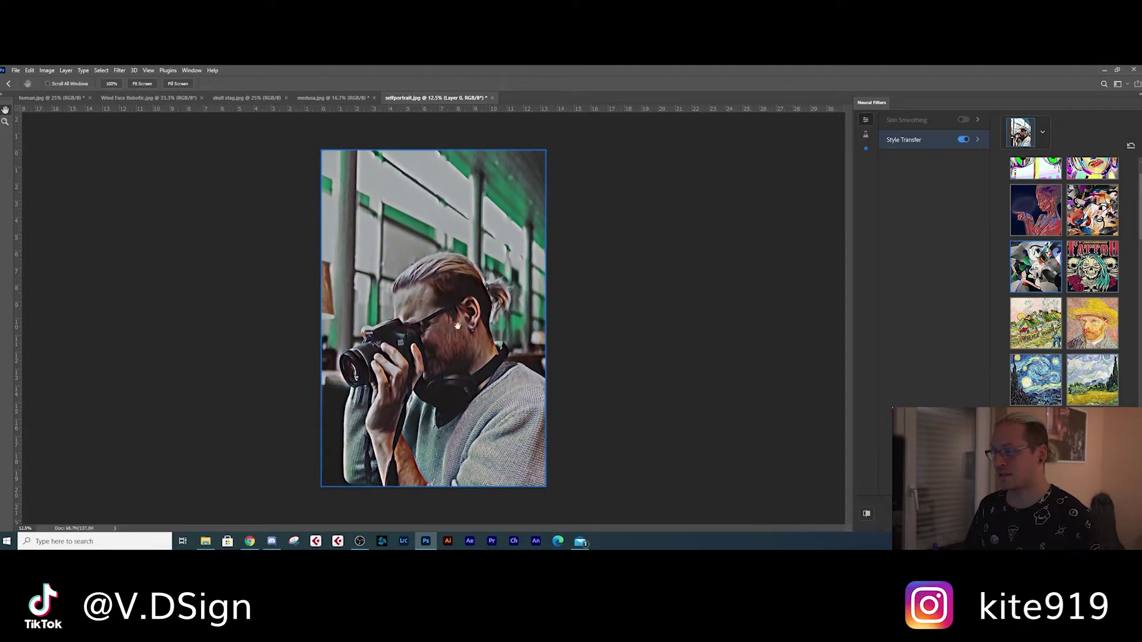
scroll(1041, 313, down, 3)
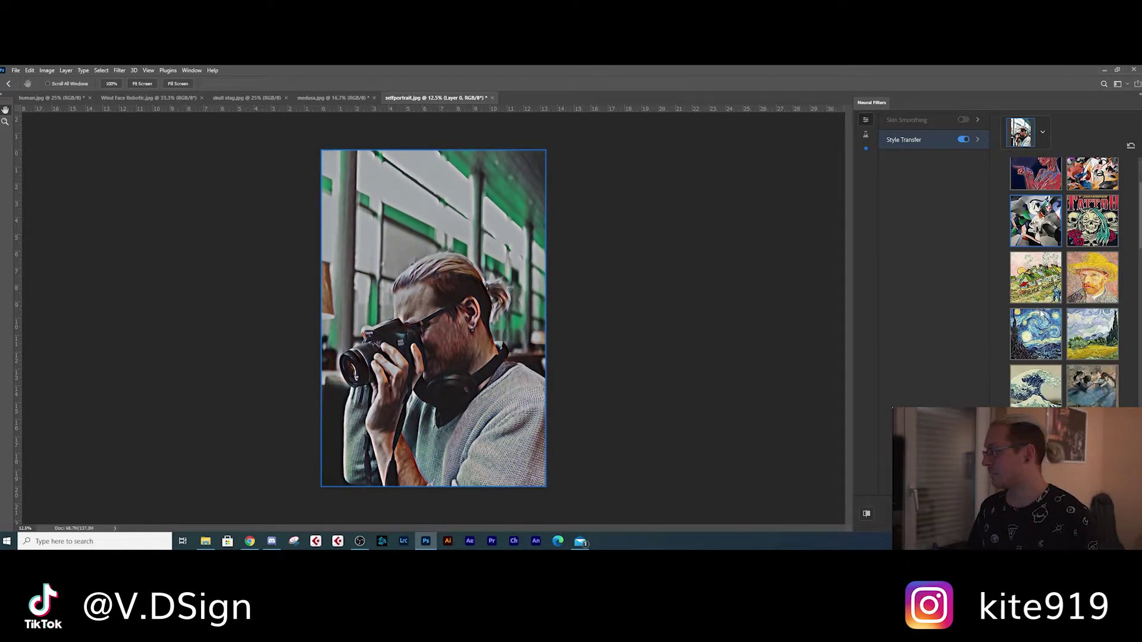
scroll(1040, 321, down, 5)
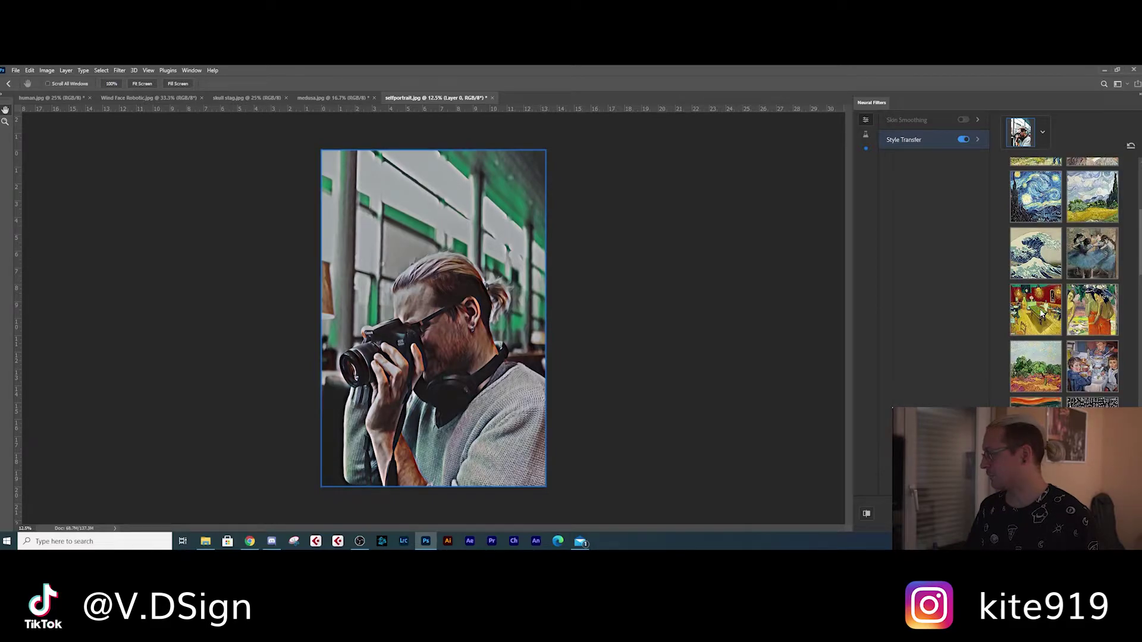
click(1087, 384)
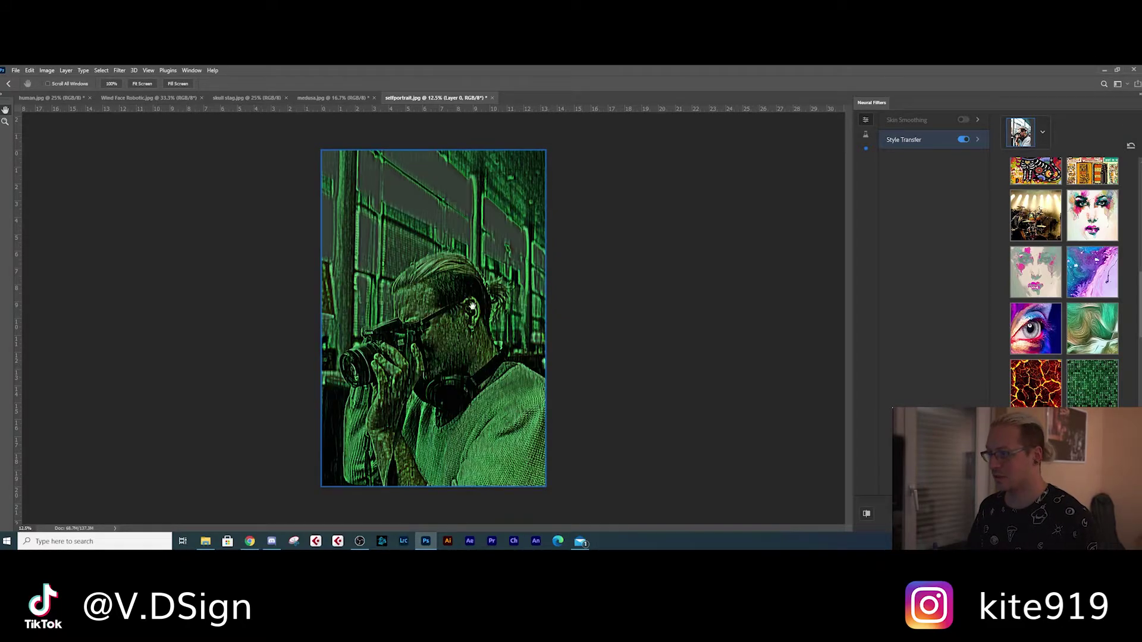
scroll(1044, 404, down, 3)
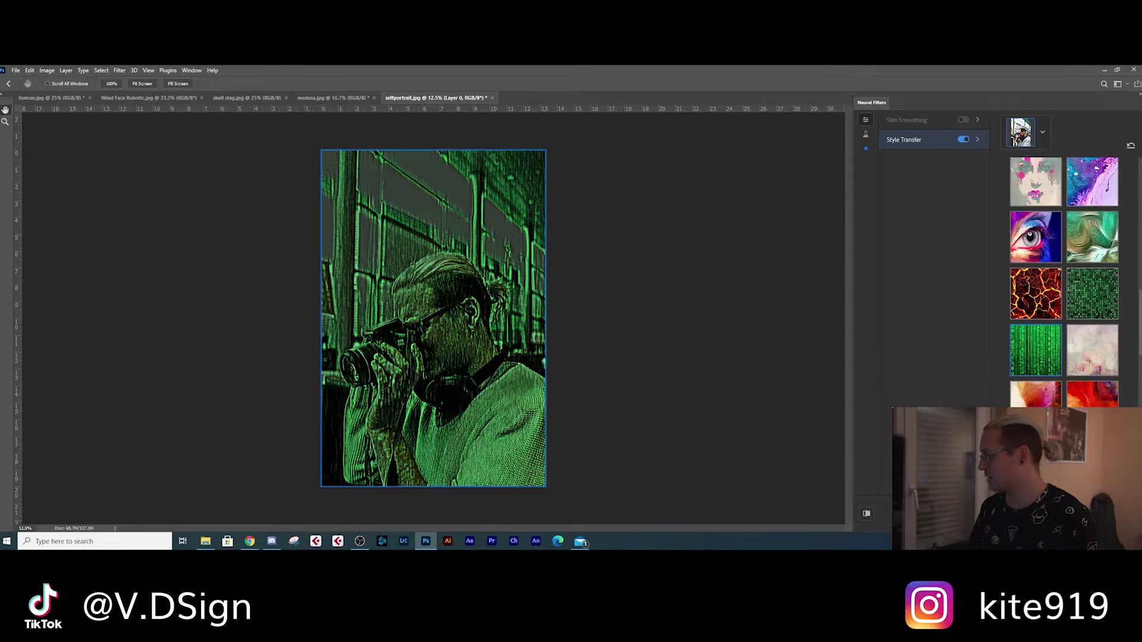
key(Return)
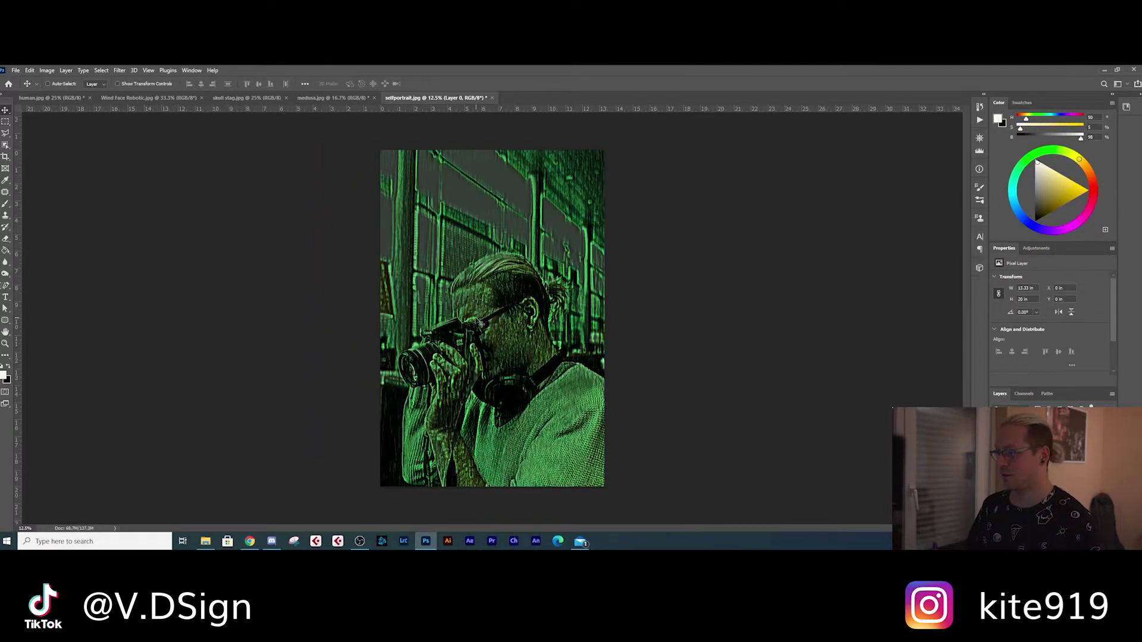
- Change the blend mode of the green stylized layer and hide the layer with an inverted, black layer mask
click(1024, 418)
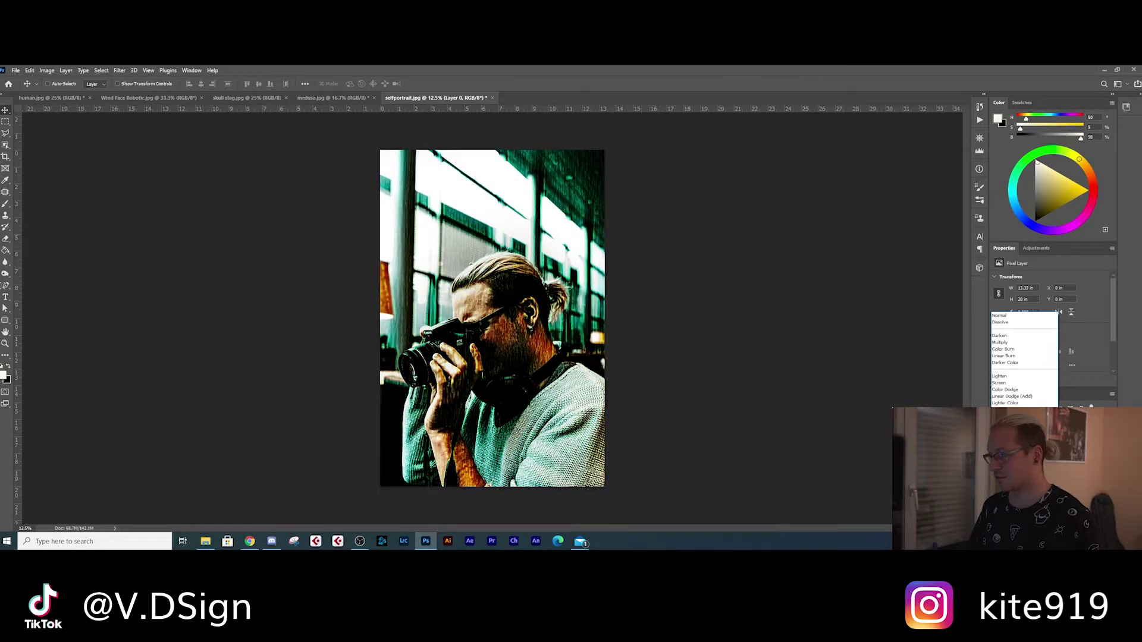
click(1014, 396)
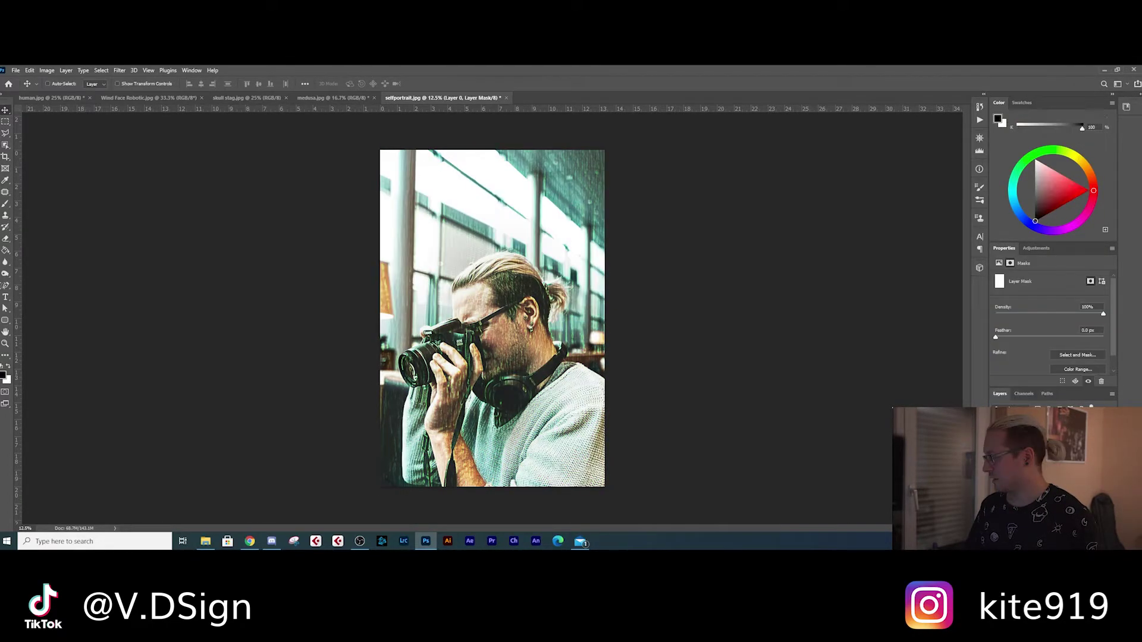
key(ctrl+i)
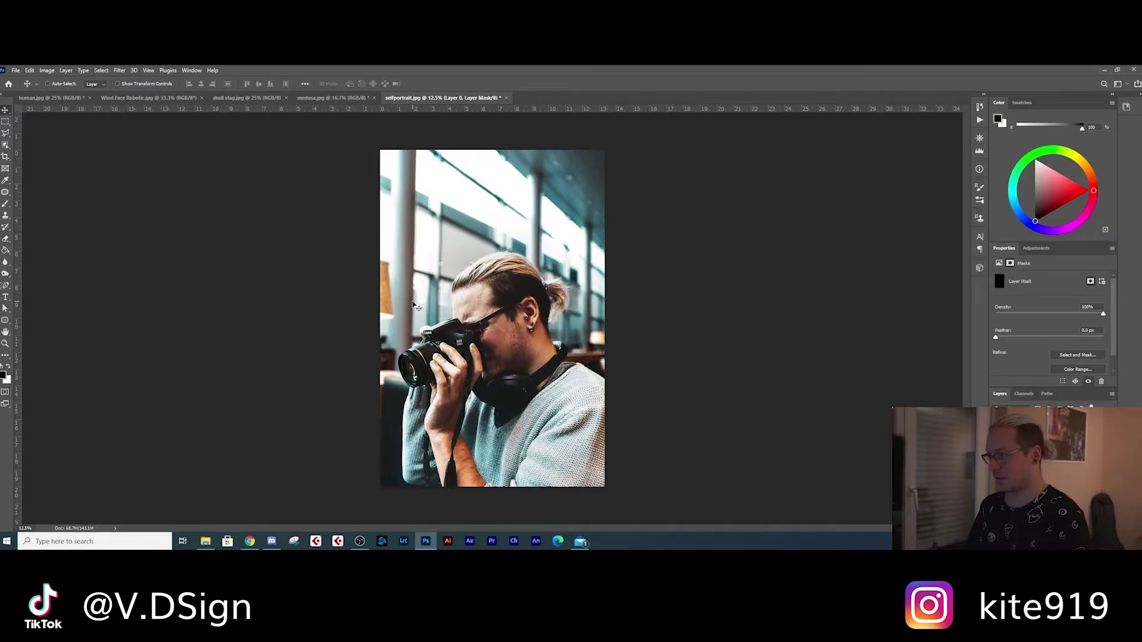
- Paint white on the mask with a large textured brush over the head, camera and background pillar to reveal parts of the green style
key(b)
click(9, 366)
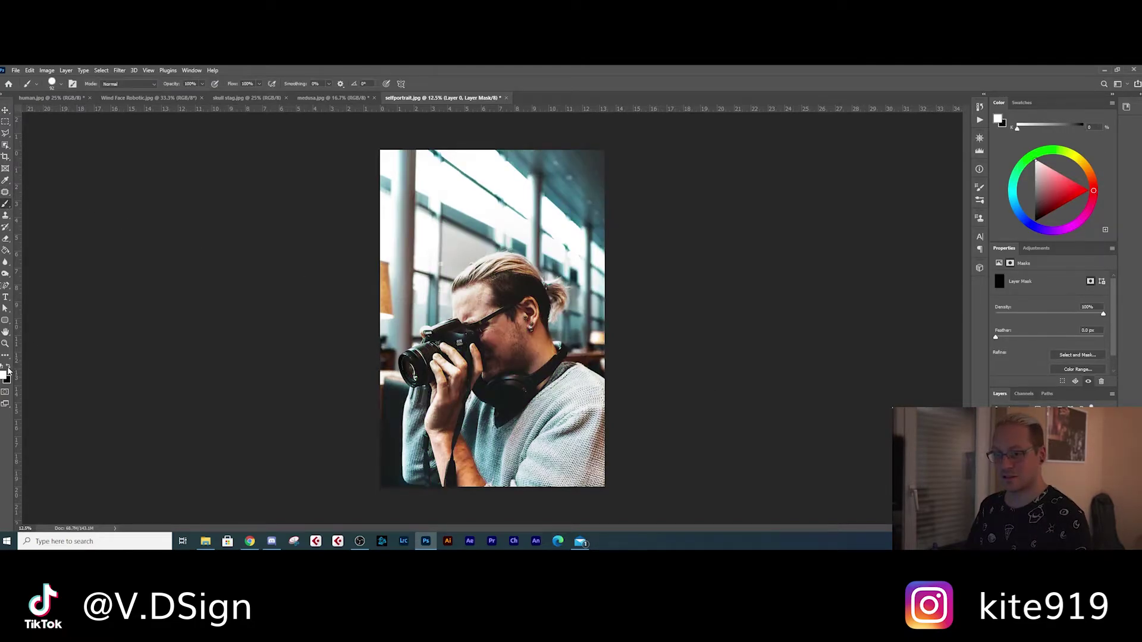
right_click(473, 316)
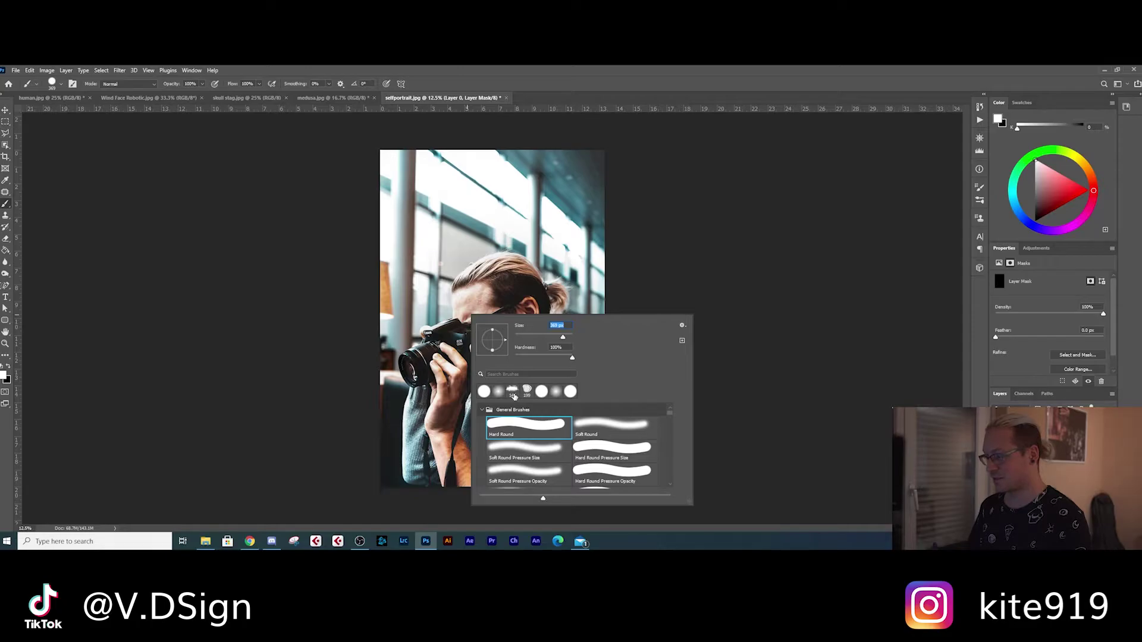
click(513, 393)
drag(551, 337, 565, 337)
drag(494, 263, 483, 304)
mouse_move(449, 339)
mouse_down()
mouse_move(409, 387)
mouse_move(409, 367)
mouse_move(451, 395)
mouse_move(457, 430)
mouse_move(504, 430)
mouse_move(525, 401)
mouse_move(551, 293)
mouse_move(564, 299)
mouse_move(528, 268)
mouse_up()
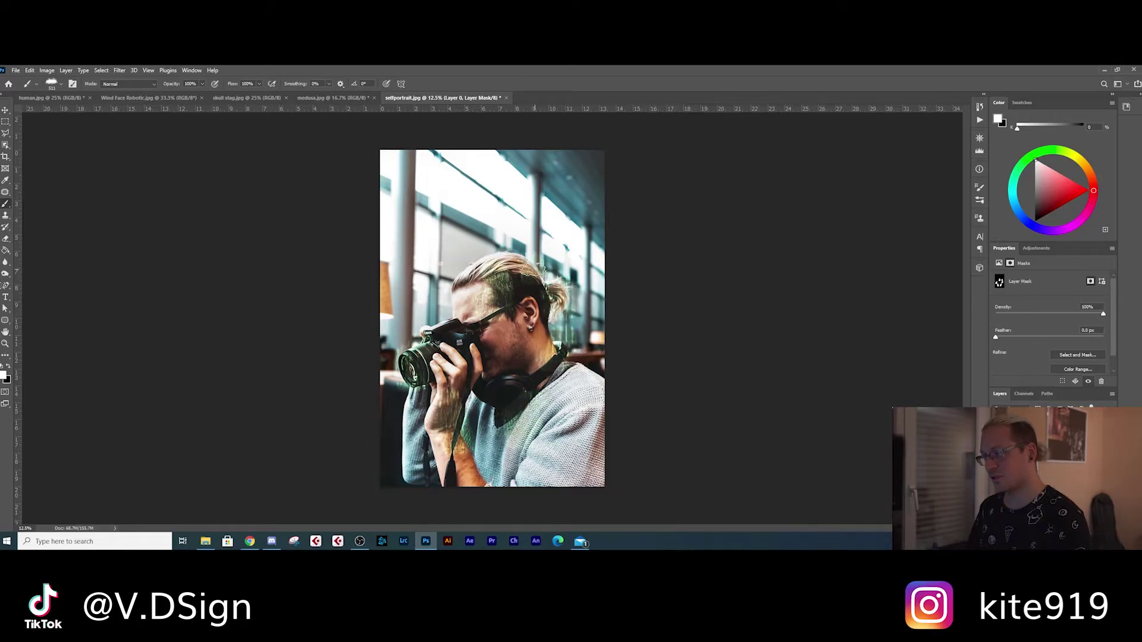
drag(400, 149, 409, 341)
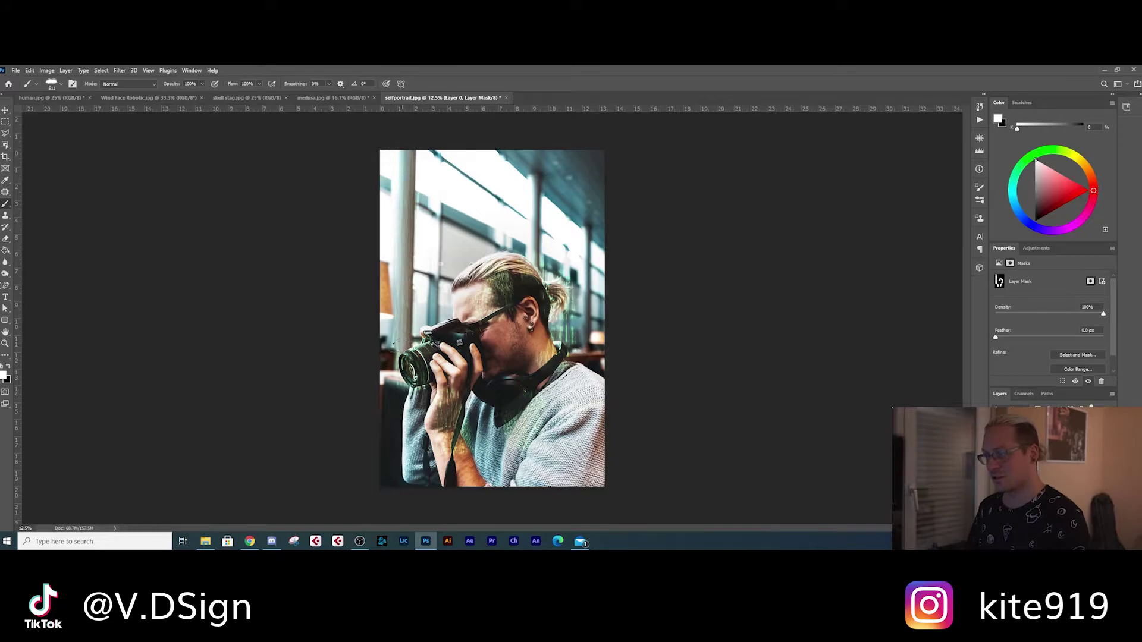
drag(375, 279, 394, 408)
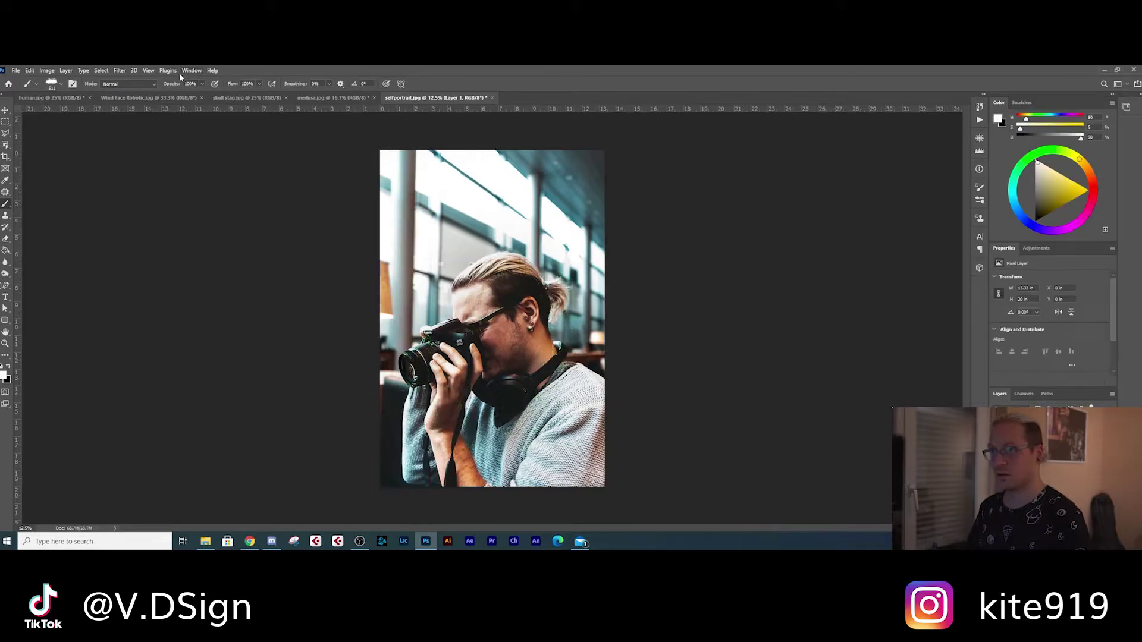
- Try Style Transfer on the new portrait layer with a yellow and magenta painterly style from the full style library
click(134, 70)
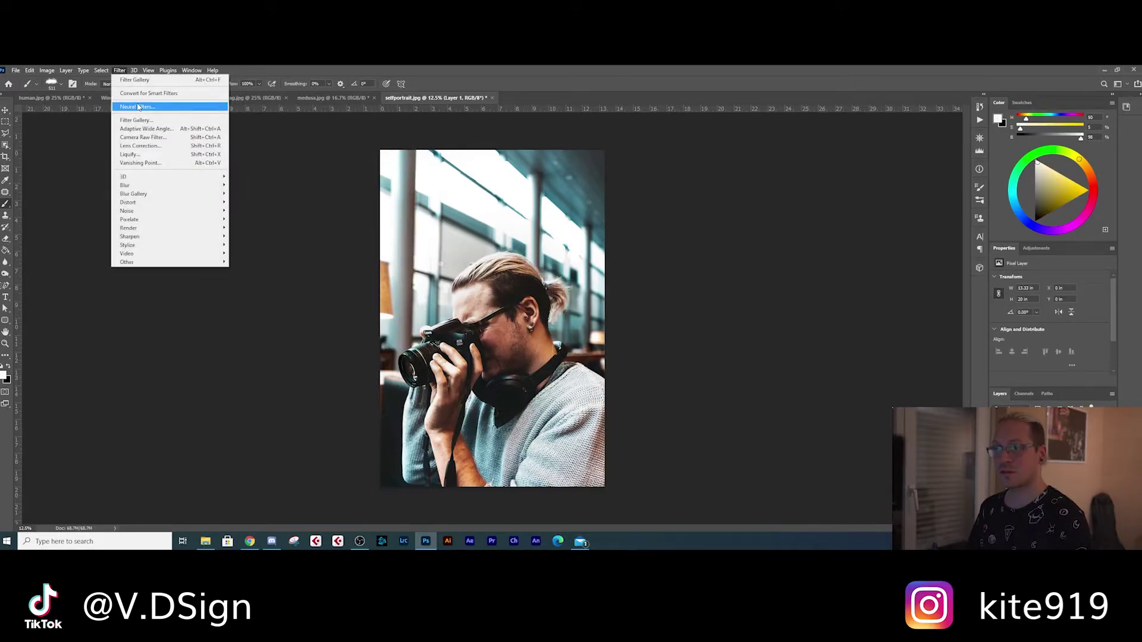
click(146, 105)
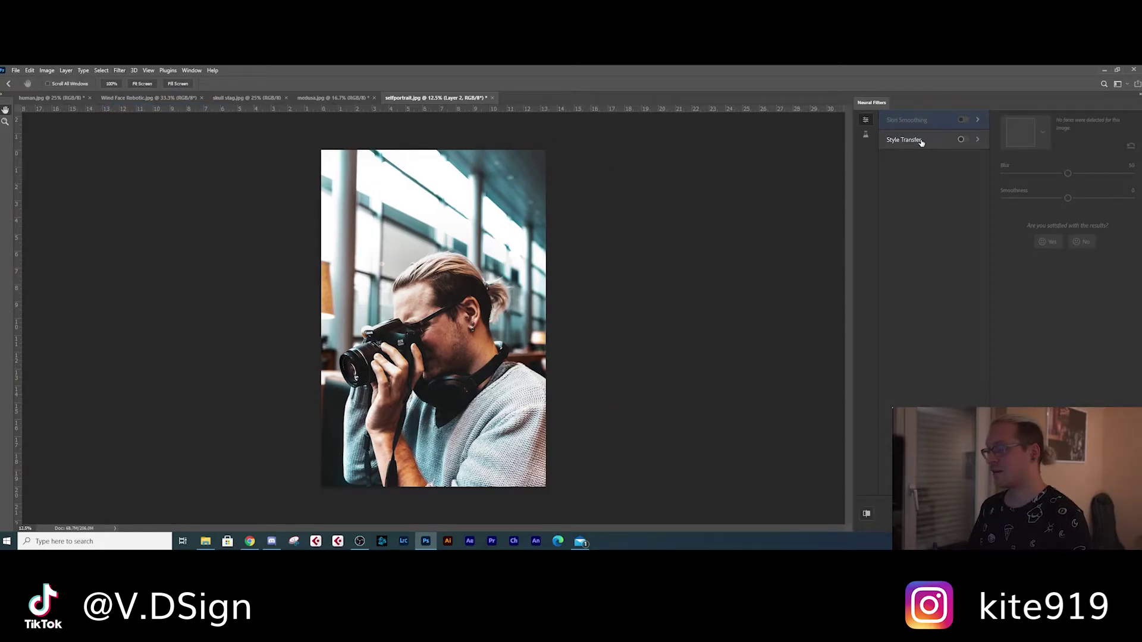
click(924, 143)
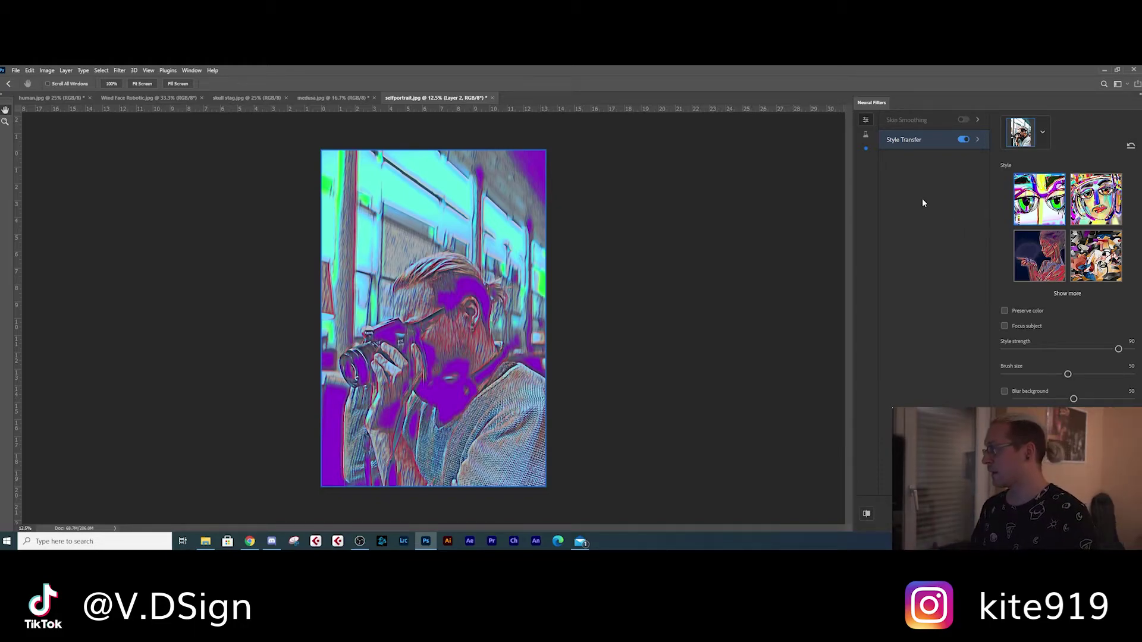
click(1067, 293)
scroll(1071, 297, down, 2)
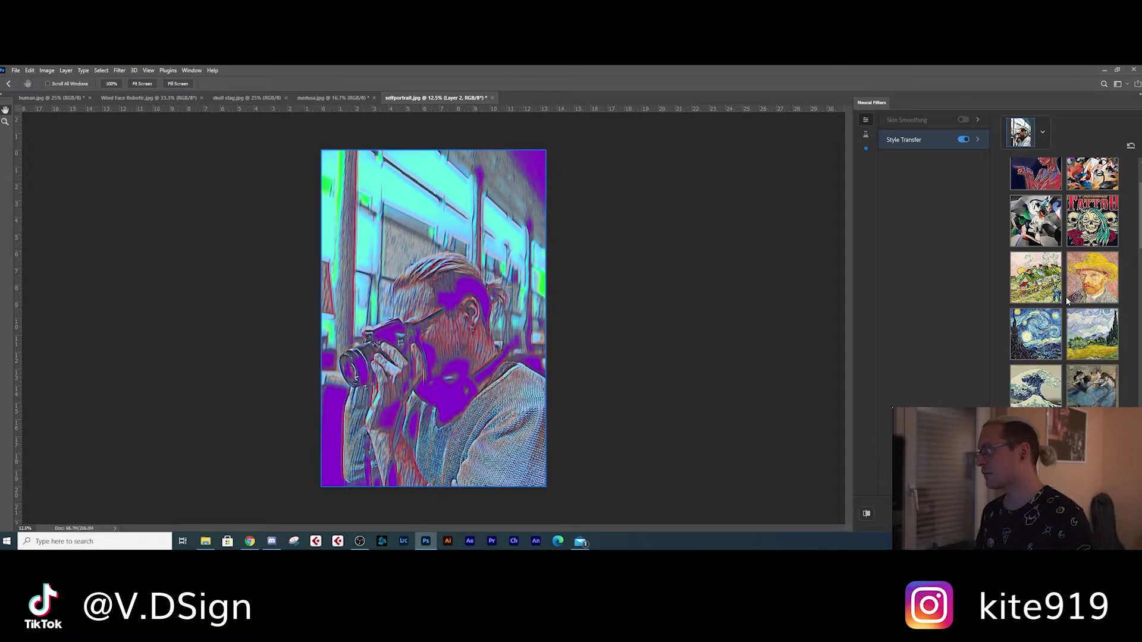
scroll(1067, 301, up, 1)
scroll(1062, 313, down, 2)
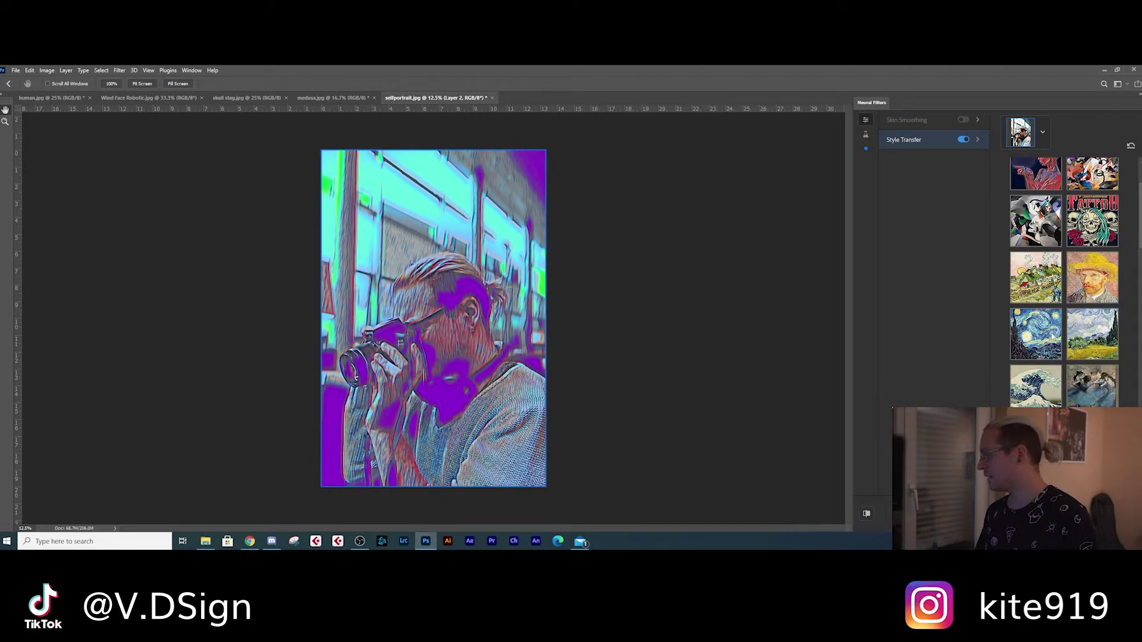
scroll(1052, 336, down, 3)
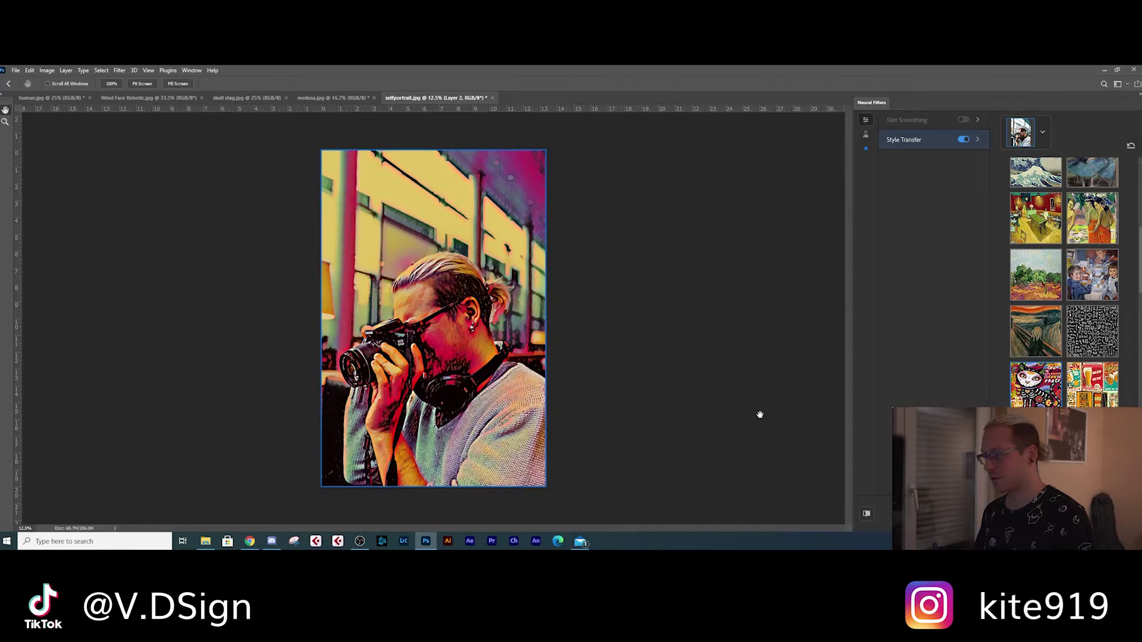
scroll(1041, 387, down, 5)
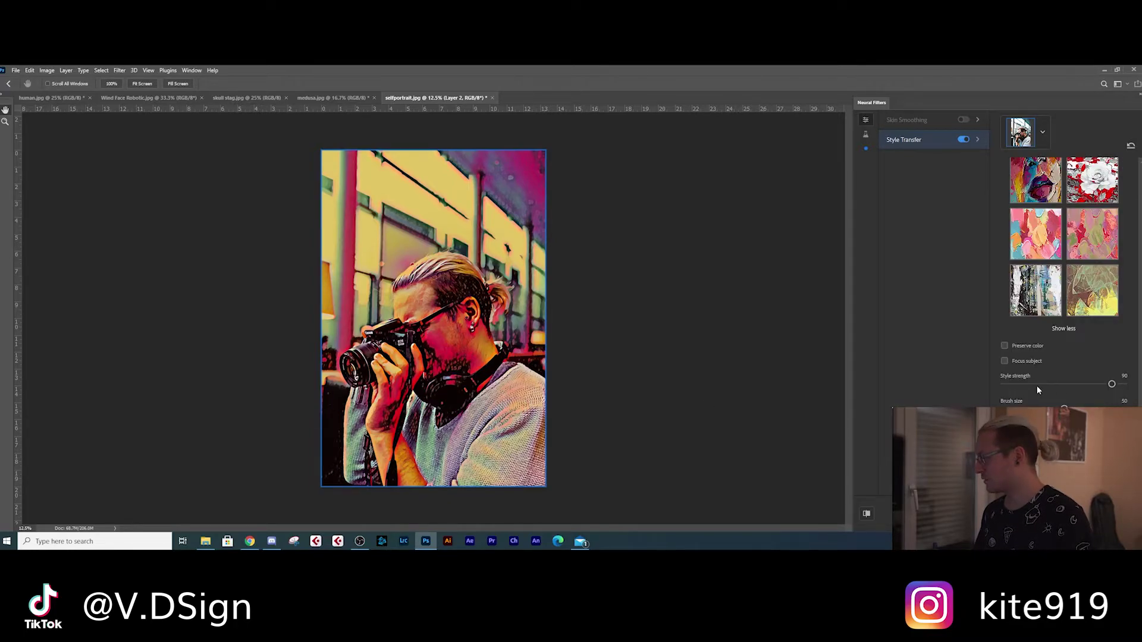
- Set the style strength to 33 and apply the Style Transfer result to the layer
click(1042, 385)
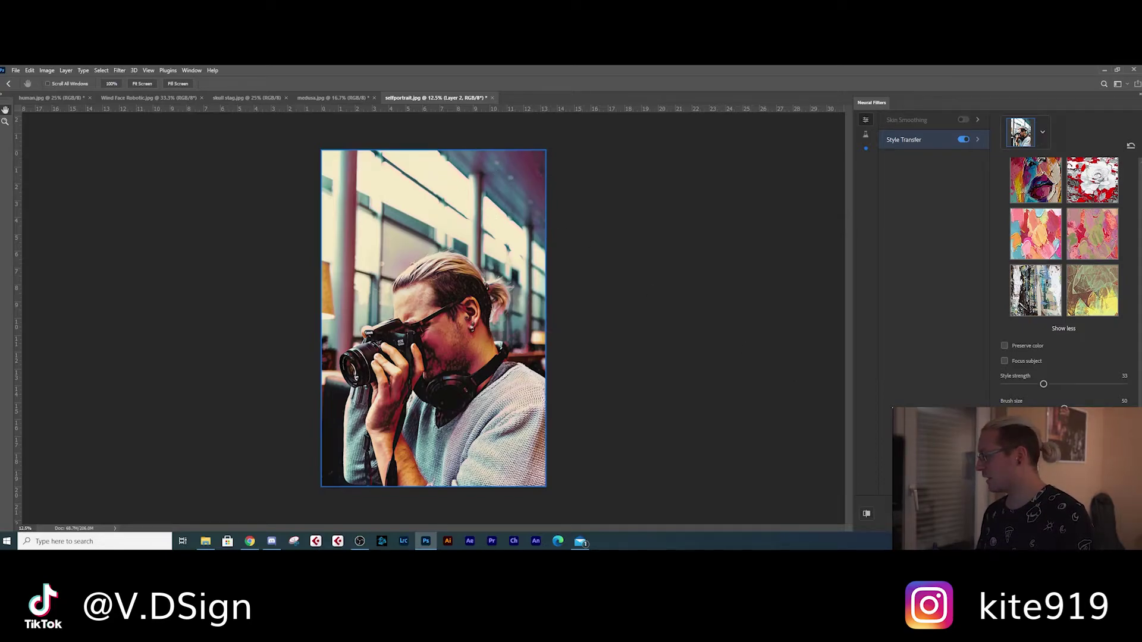
click(964, 139)
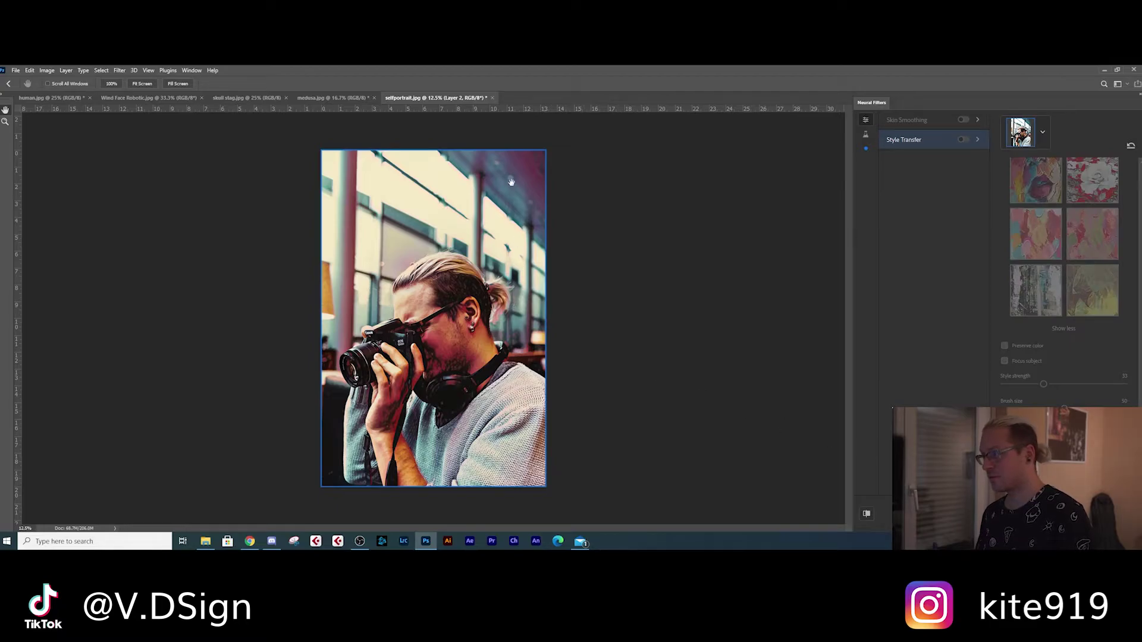
key(Escape)
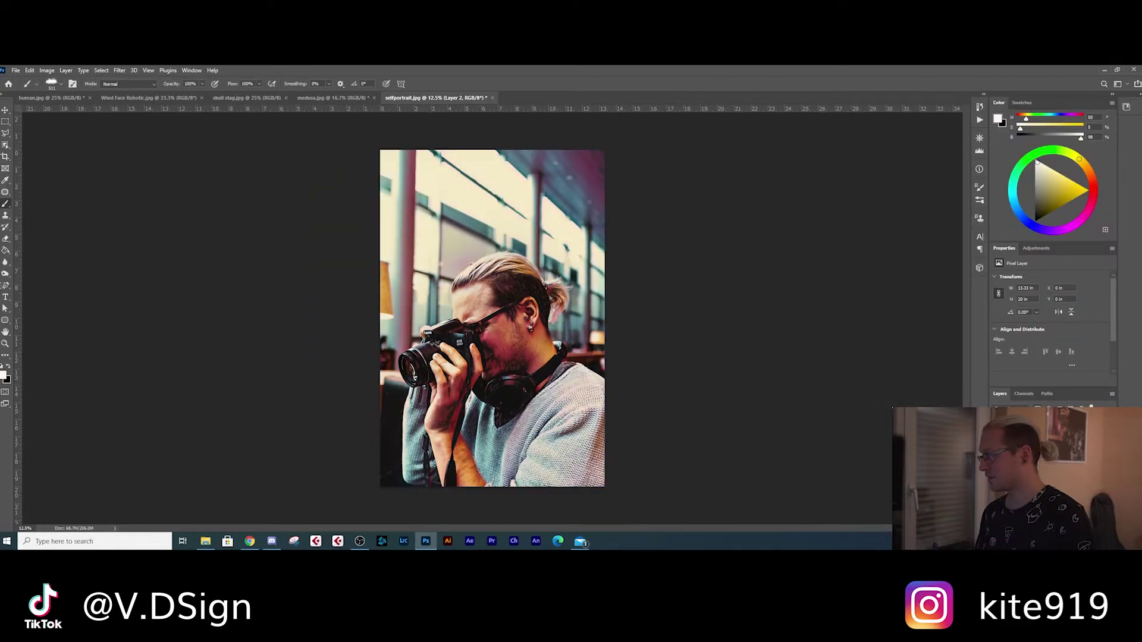
- Try a contrast-boosting blend mode on the stylized layer, add a layer mask and brush over the face and camera
click(1023, 420)
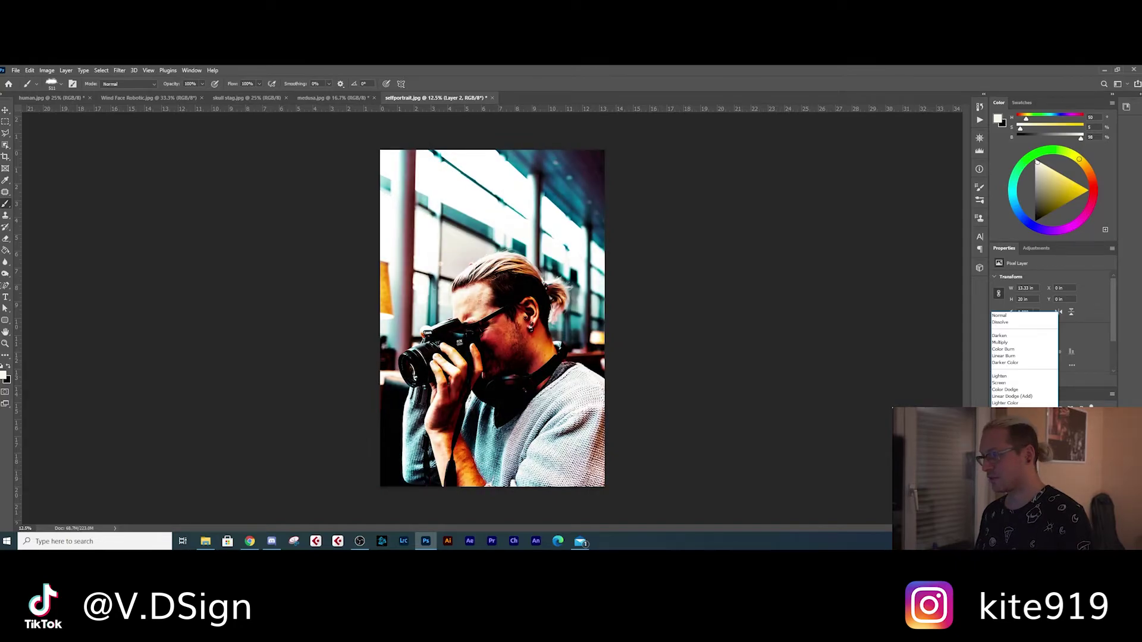
click(1012, 416)
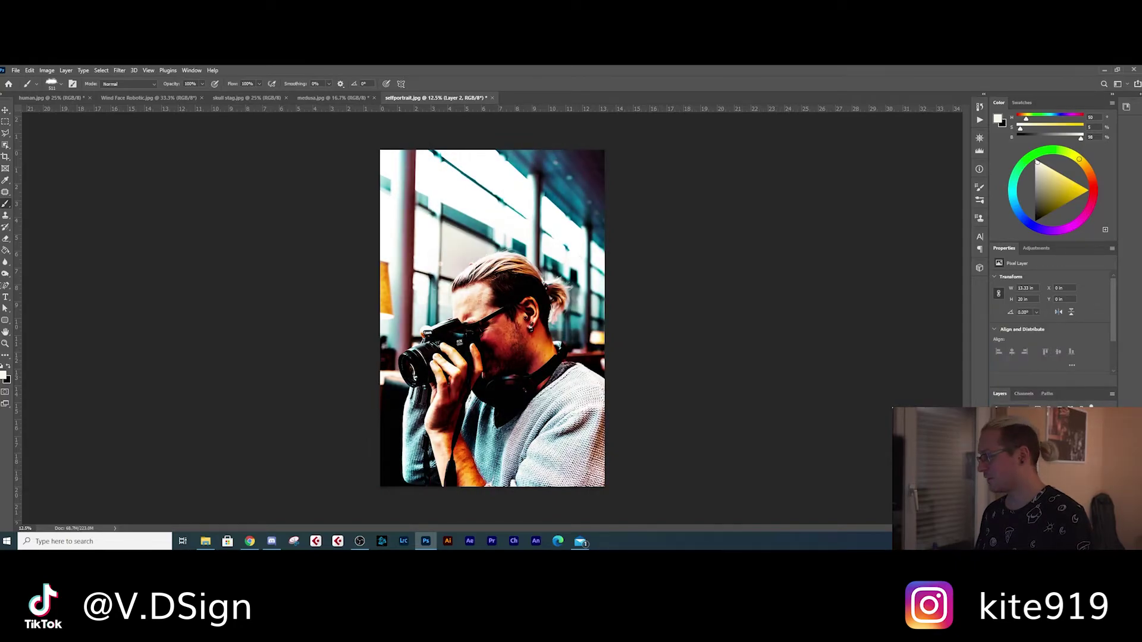
click(1049, 525)
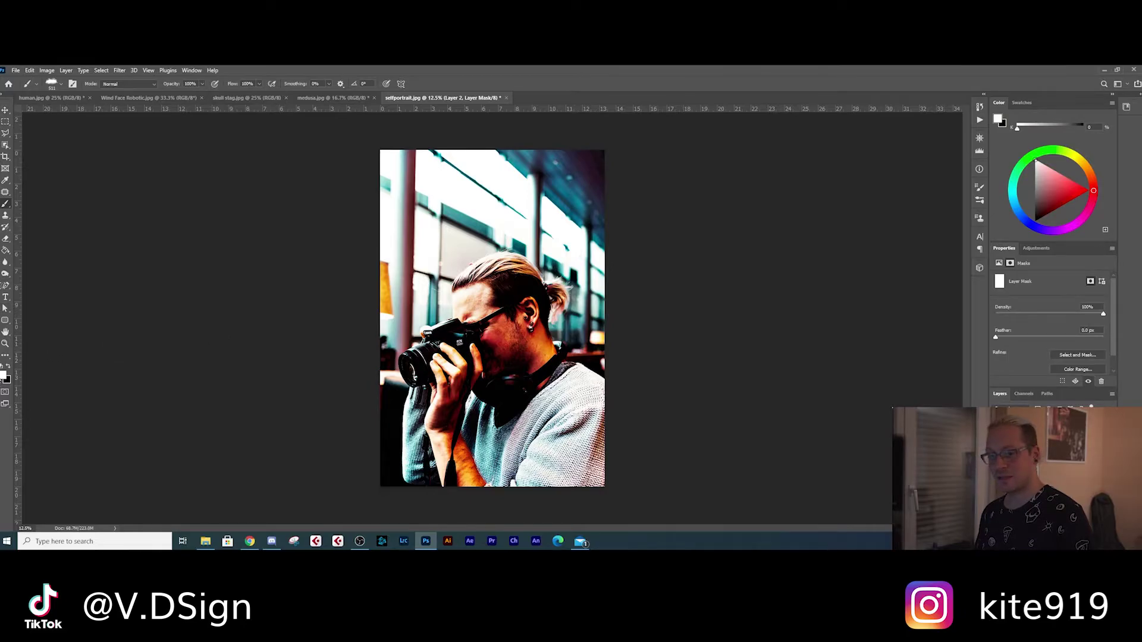
mouse_move(456, 310)
mouse_down()
mouse_move(512, 333)
mouse_move(530, 357)
mouse_move(568, 357)
mouse_move(470, 386)
mouse_move(467, 292)
mouse_move(512, 279)
mouse_move(547, 303)
mouse_up()
drag(489, 374, 446, 423)
- Undo the mask painting, the layer mask, the blend mode change and the applied style
key(ctrl+z)
key(ctrl+z)
key(ctrl+z)
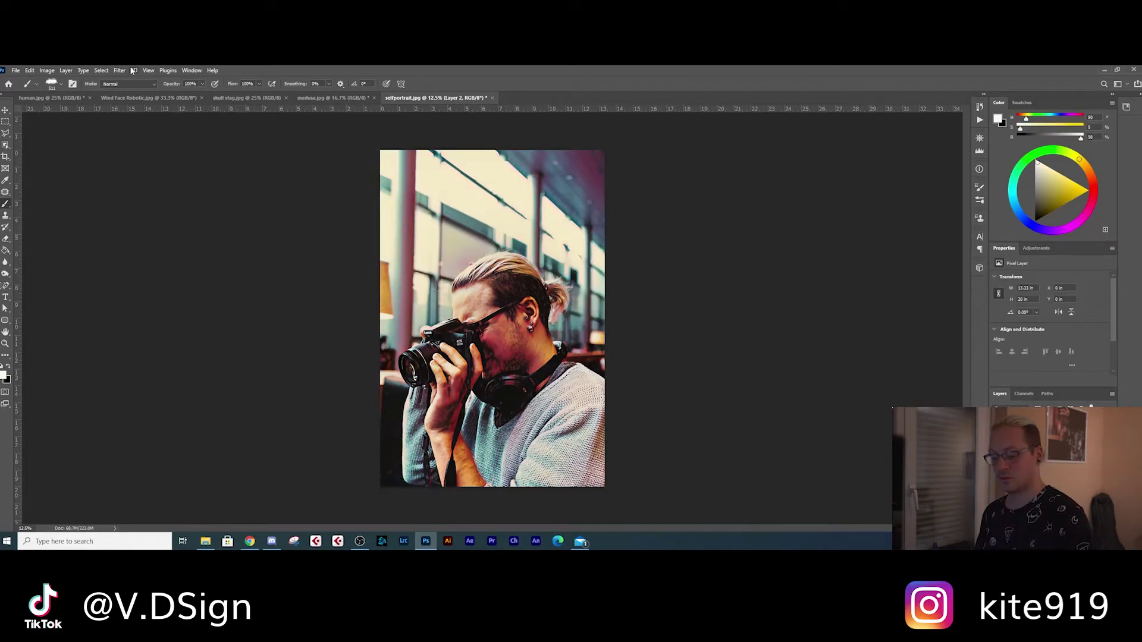
key(ctrl+z)
- Reopen the Neural Filters and apply Style Transfer with the colourful painted-face style to the portrait layer
click(119, 71)
click(119, 106)
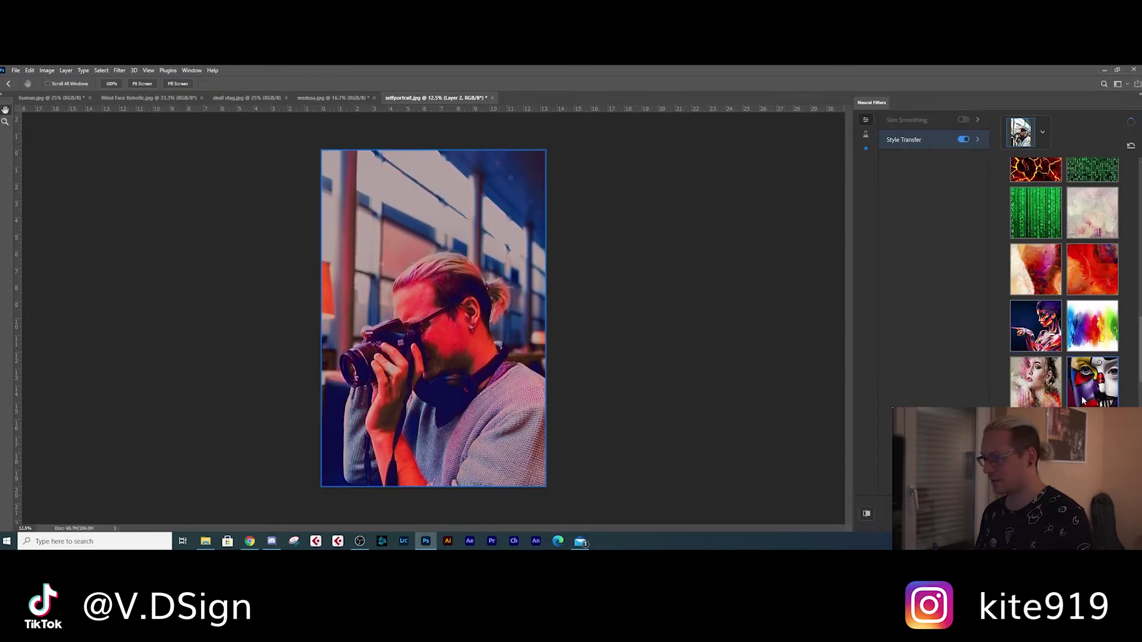
scroll(1083, 357, down, 3)
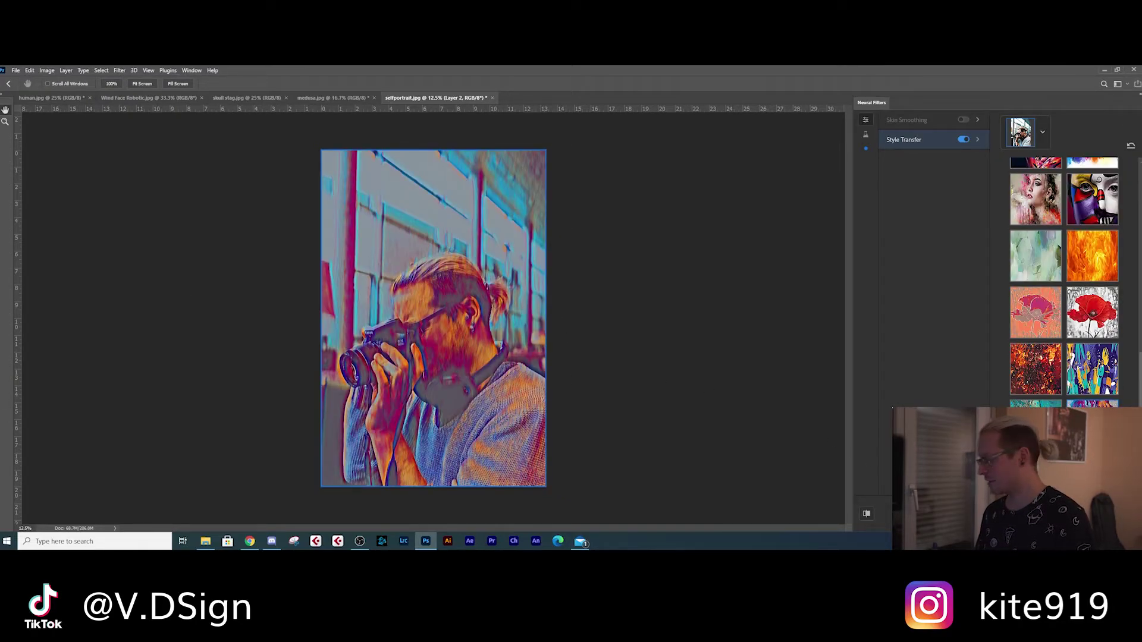
key(Return)
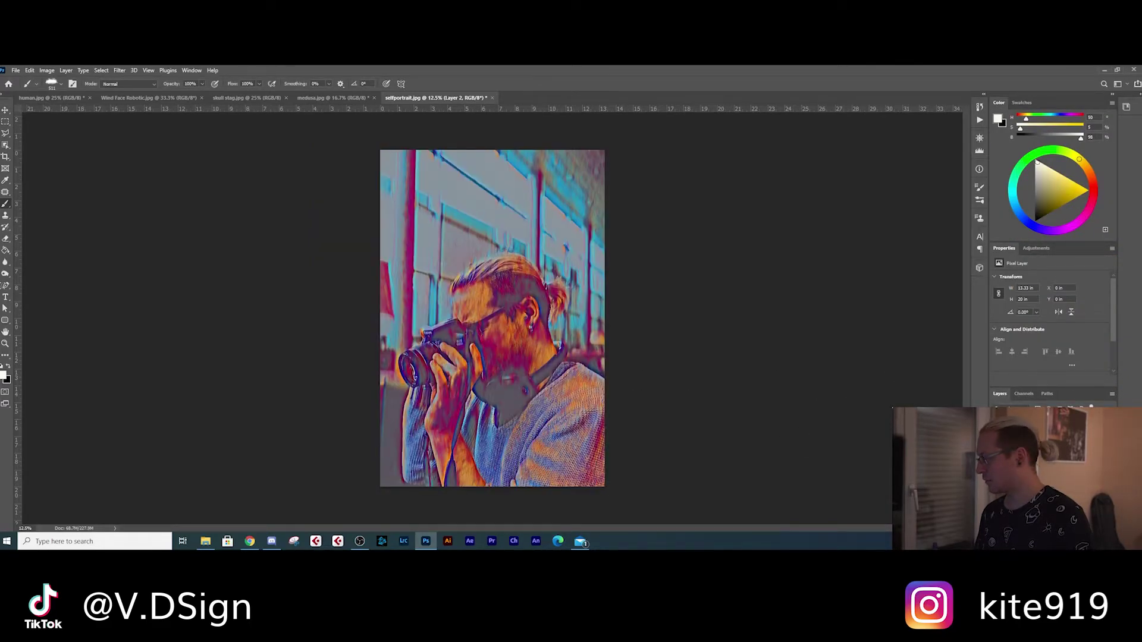
- Return the stylized layer's blend mode to Normal and split its Blend If Underlying Layer shadow slider to bring back the photo's dark areas
click(1019, 419)
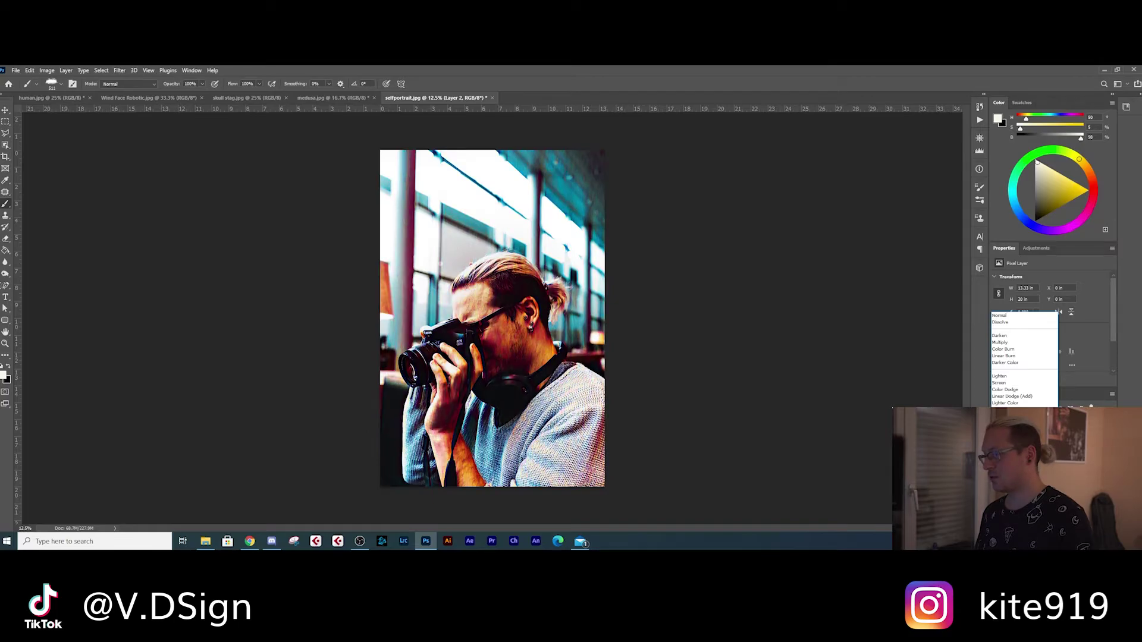
click(1006, 316)
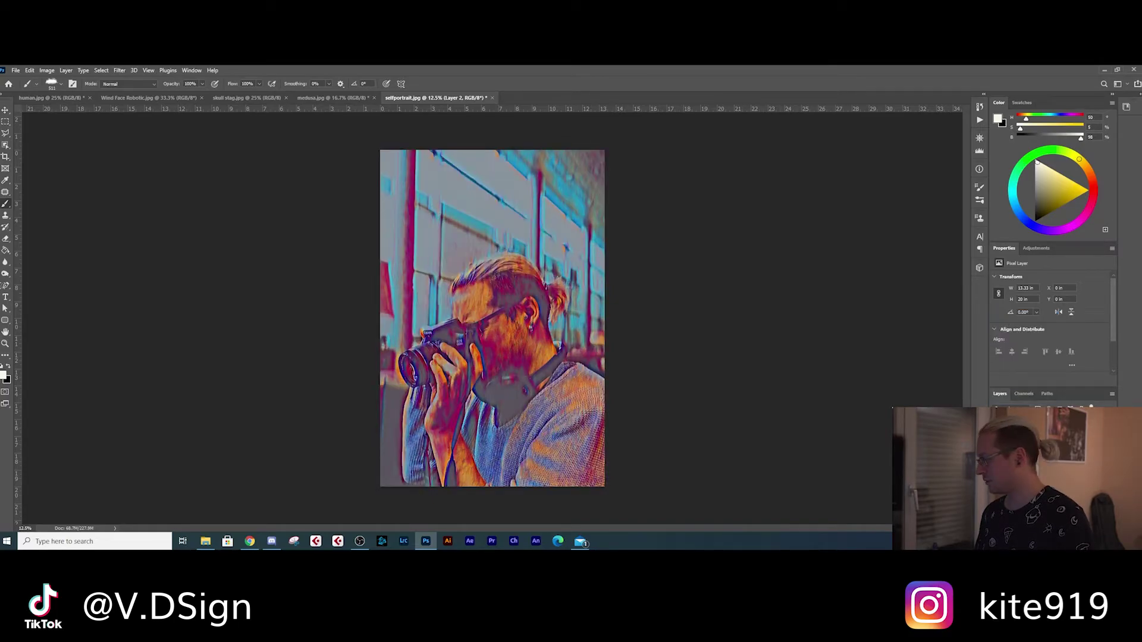
double_click(1027, 441)
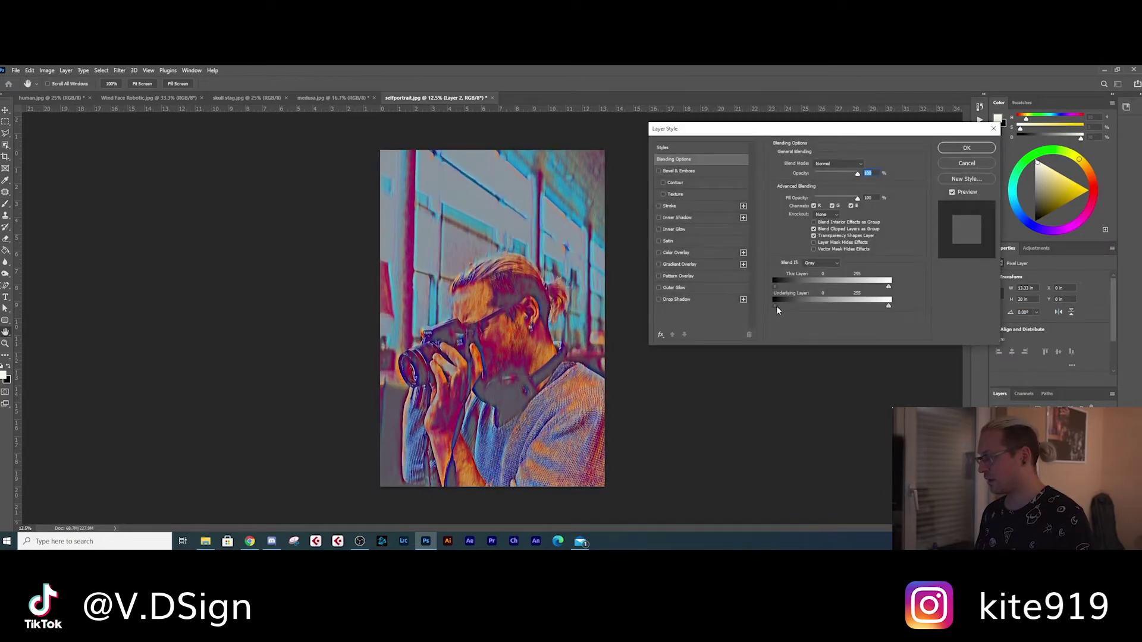
drag(777, 305, 824, 306)
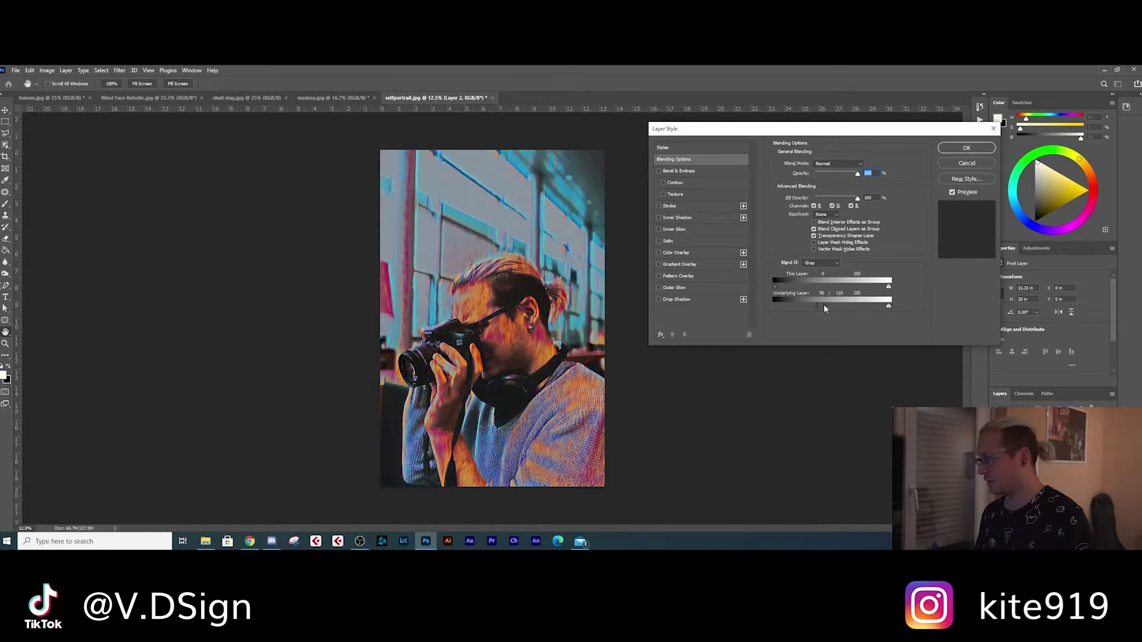
key(Return)
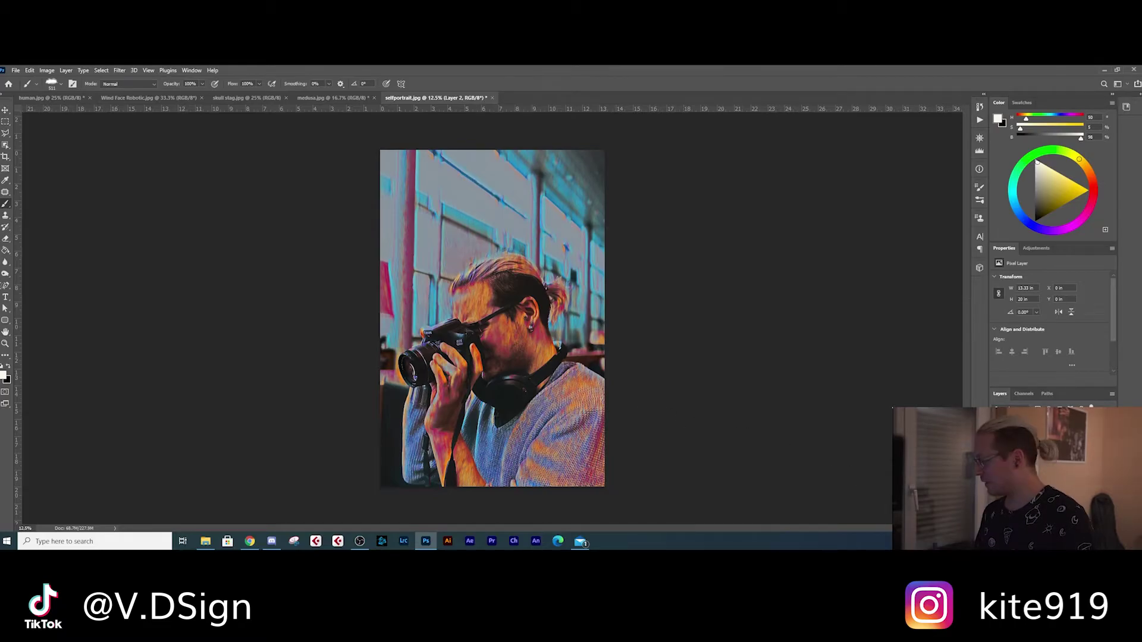
- Add an inverted, black layer mask to the stylized layer and choose the "weird feathery" brush
click(1049, 527)
key(ctrl+i)
right_click(508, 315)
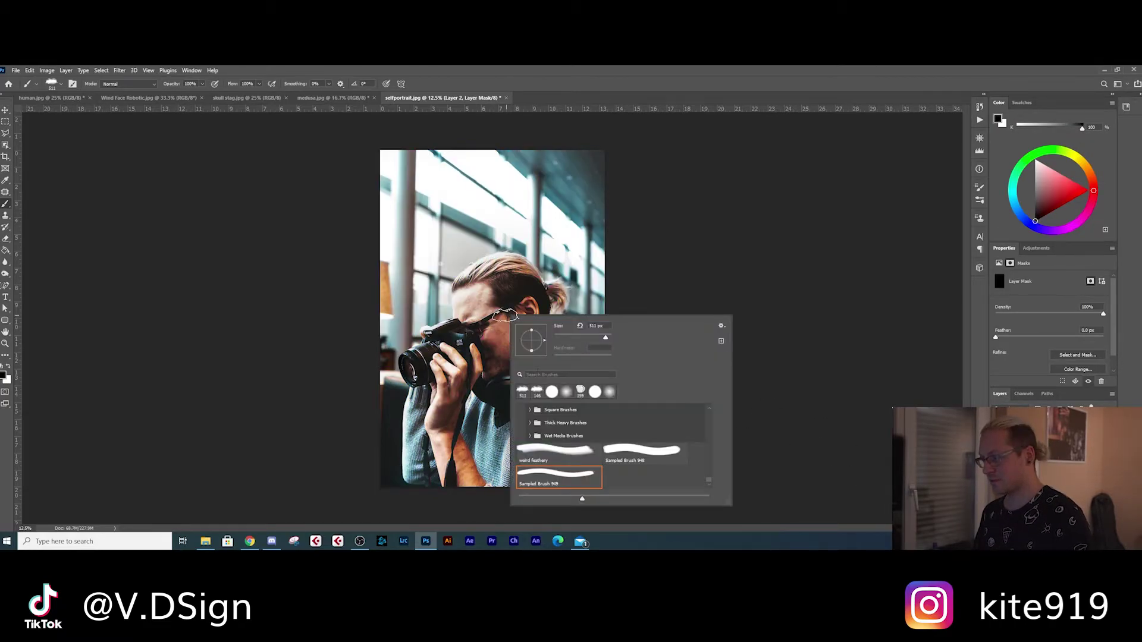
double_click(550, 459)
- Paint white on the layer mask over the cheek and forehead to reveal patches of the stylized layer
scroll(499, 336, up, 3)
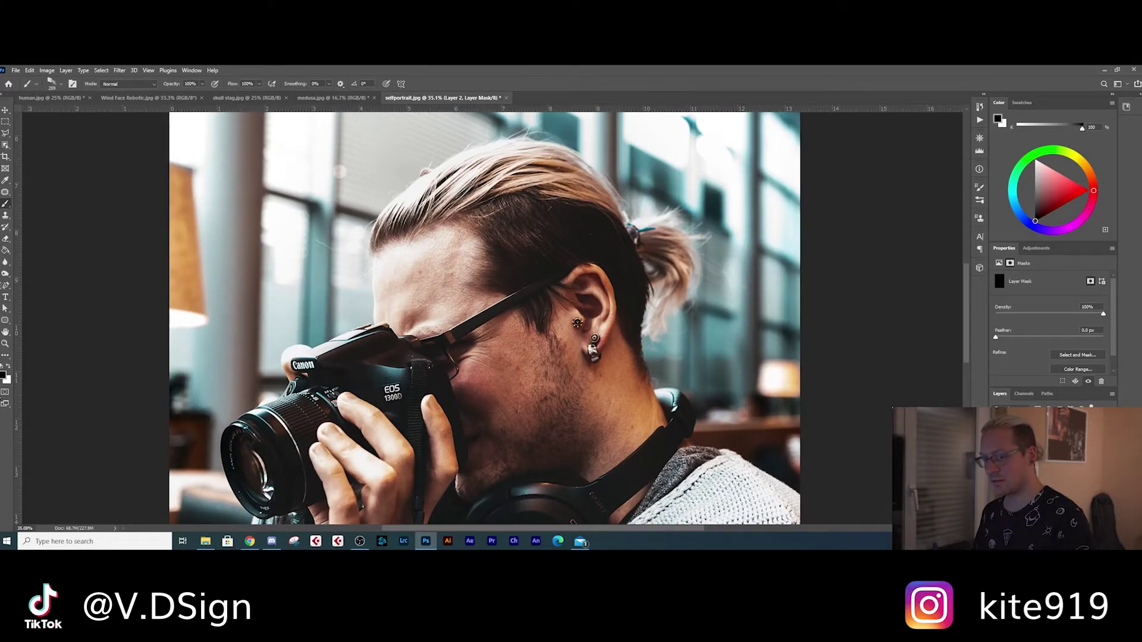
mouse_move(512, 348)
mouse_down()
mouse_move(496, 362)
mouse_move(505, 352)
mouse_move(520, 358)
mouse_move(503, 382)
mouse_move(527, 360)
mouse_move(487, 347)
mouse_up()
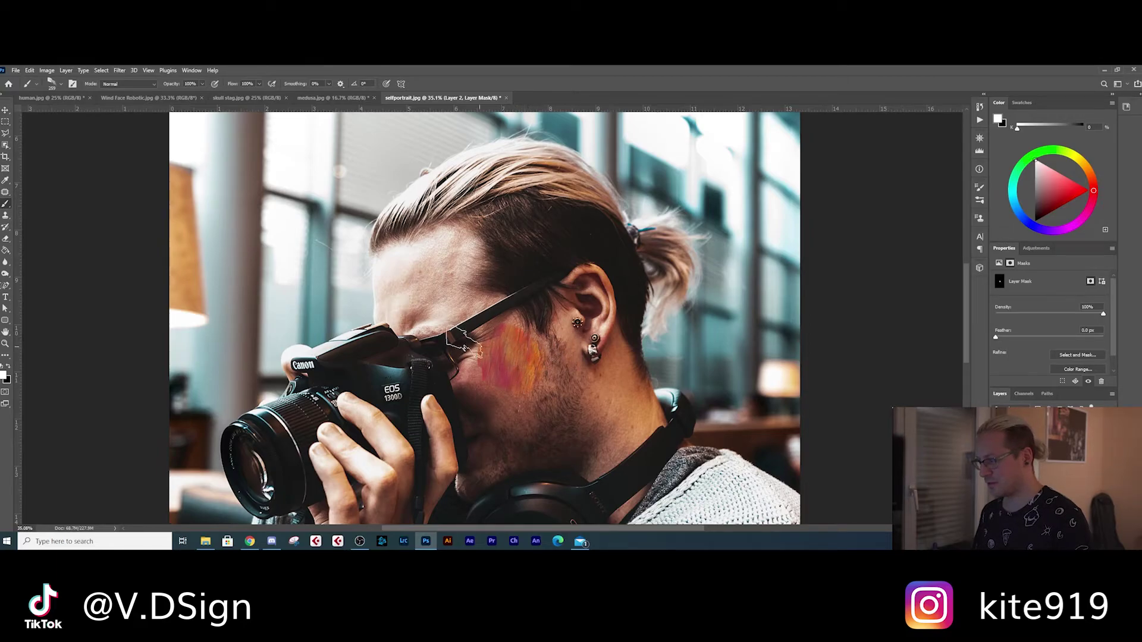
drag(422, 280, 467, 267)
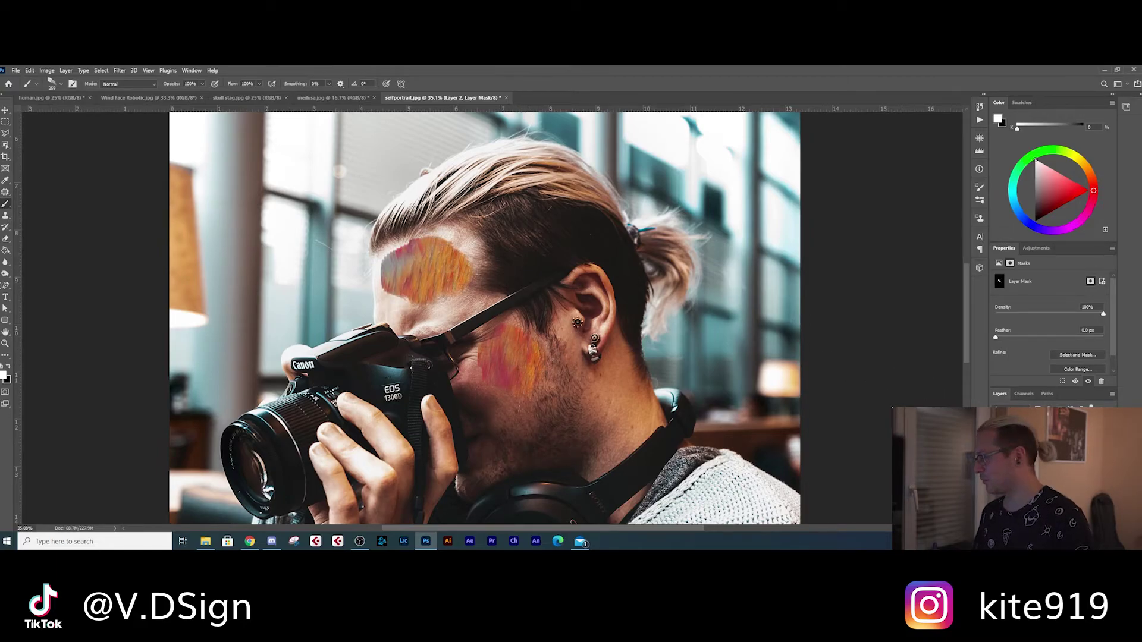
- Switch the masked stylized layer to a contrast-boosting blend mode so the painted patches merge with the skin
click(1011, 448)
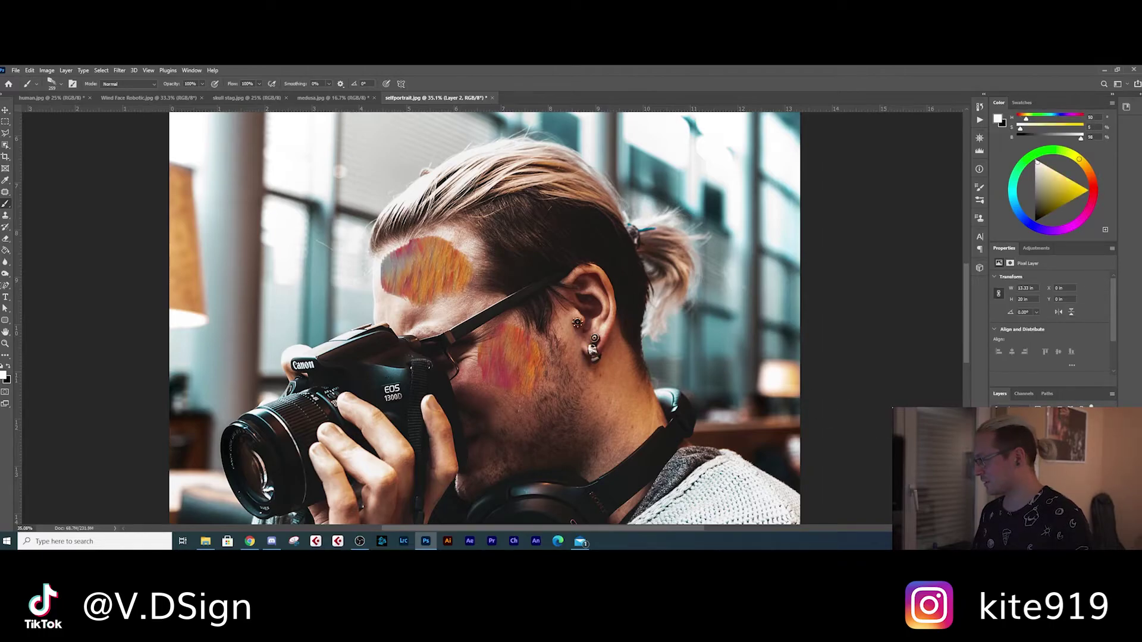
click(1024, 418)
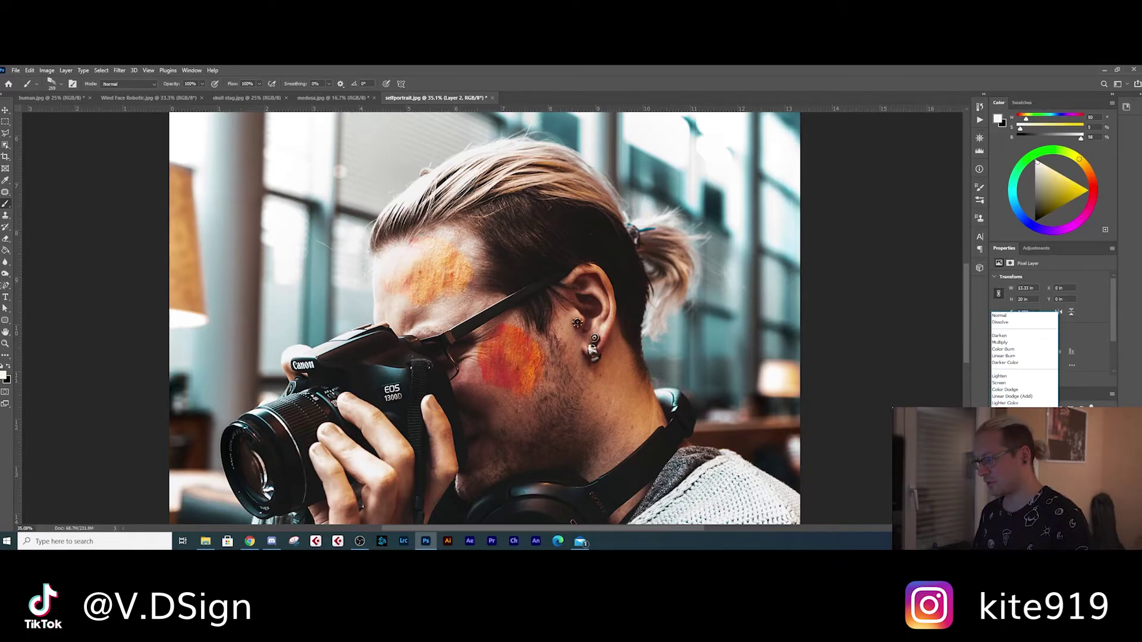
click(1005, 416)
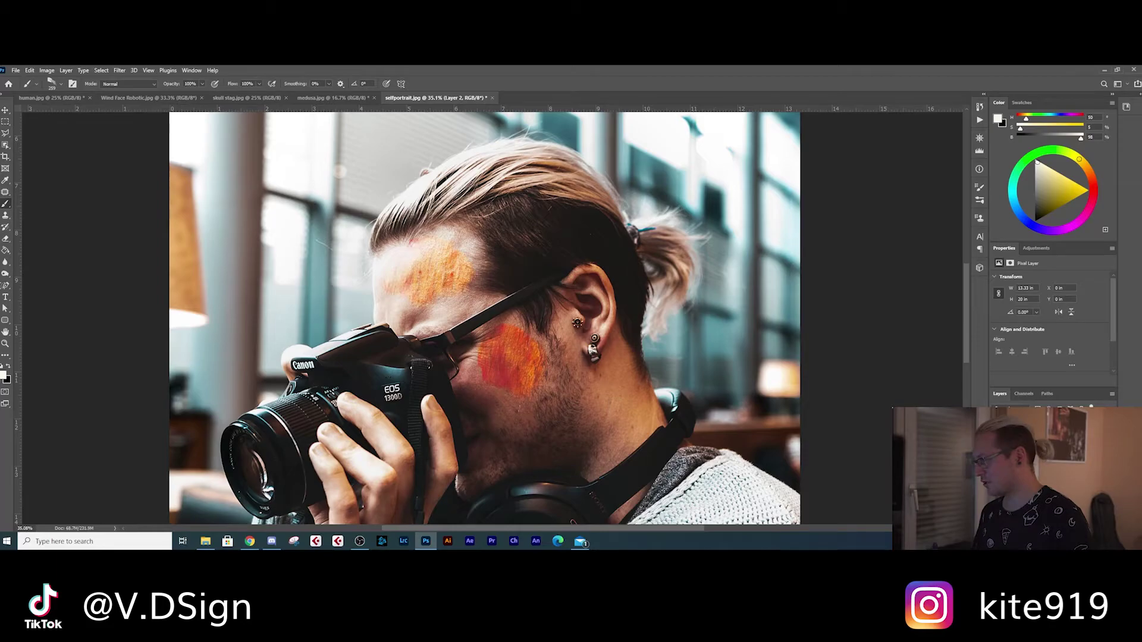
- Paint white on the stylized layer's mask over the neck and the hand
click(1034, 448)
click(627, 427)
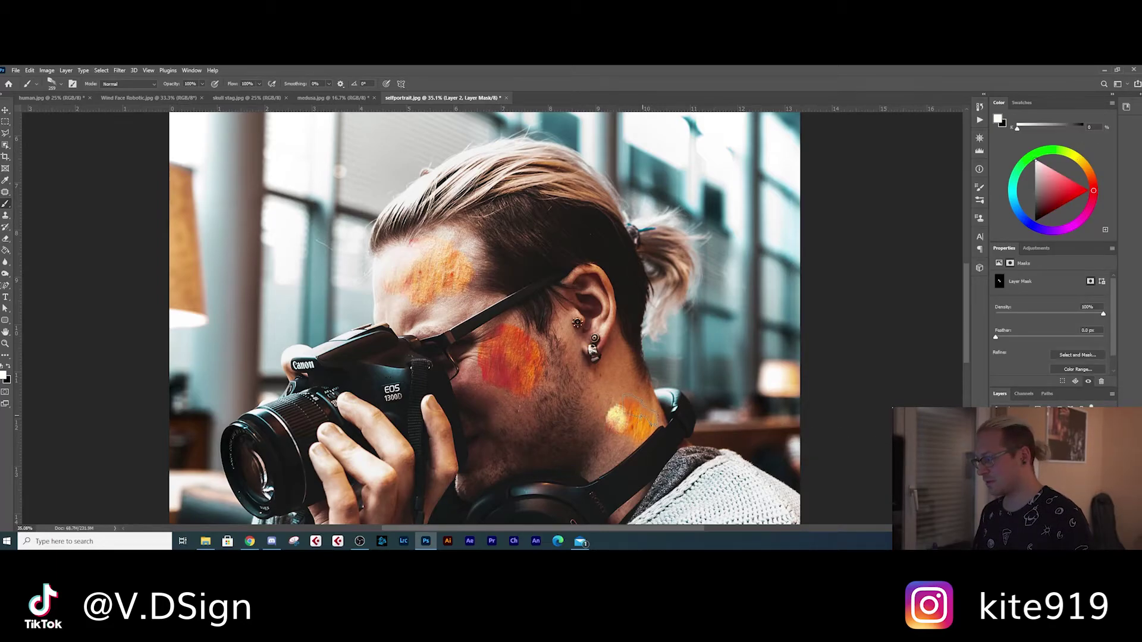
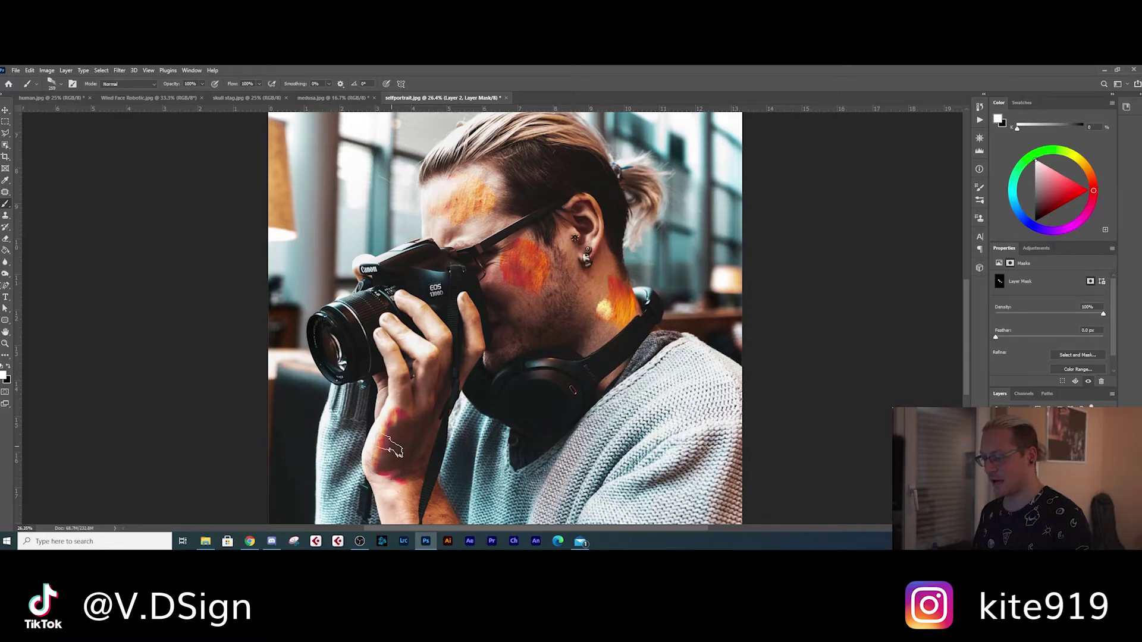
drag(533, 296, 510, 280)
- Apply the Displace distortion filter to an unmasked copy of the stylized layer at Normal blend mode
key(ctrl+2)
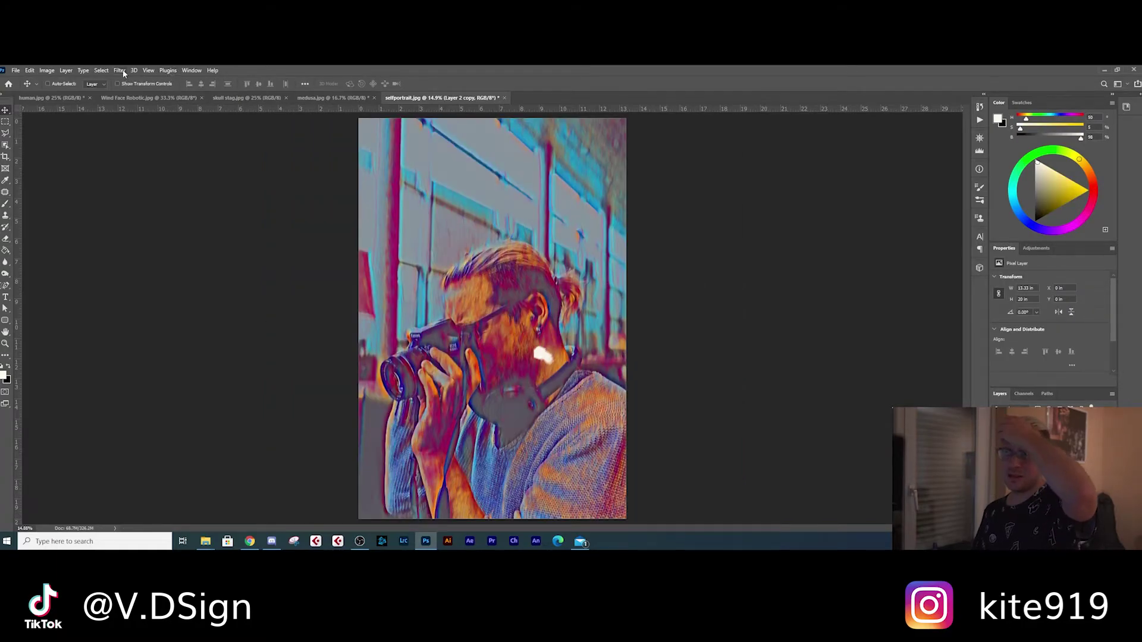
click(120, 71)
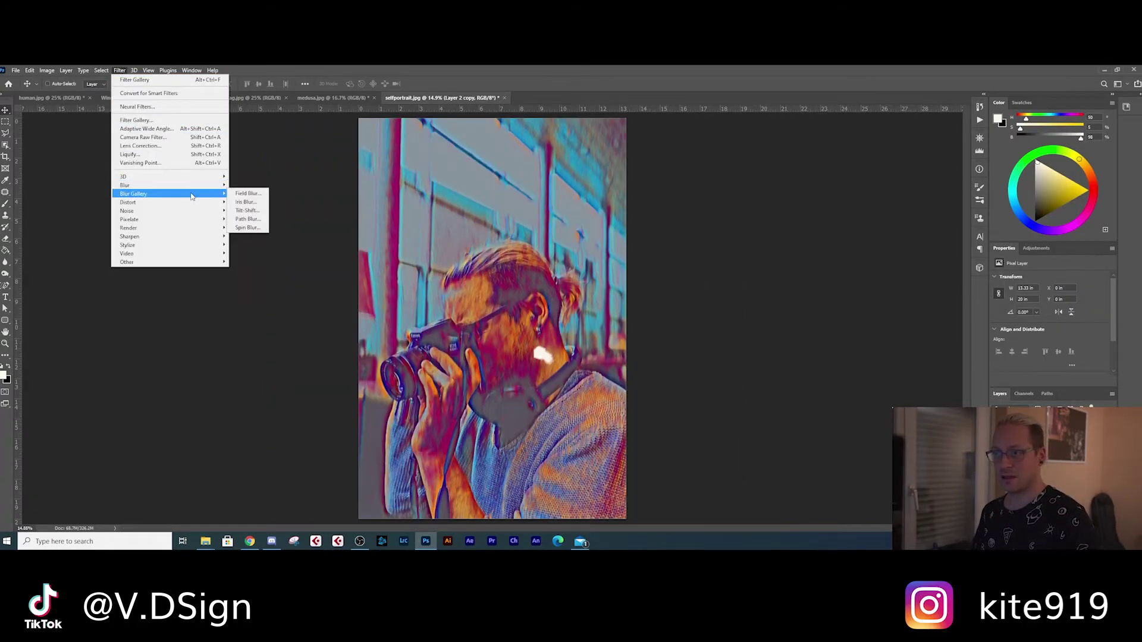
mouse_move(207, 203)
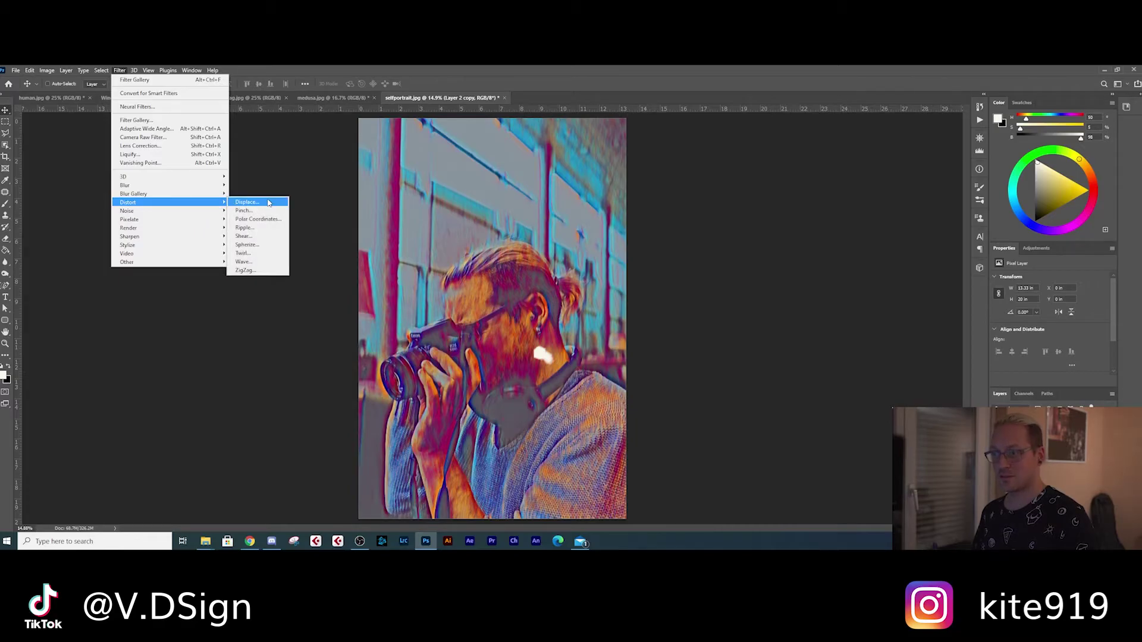
click(268, 202)
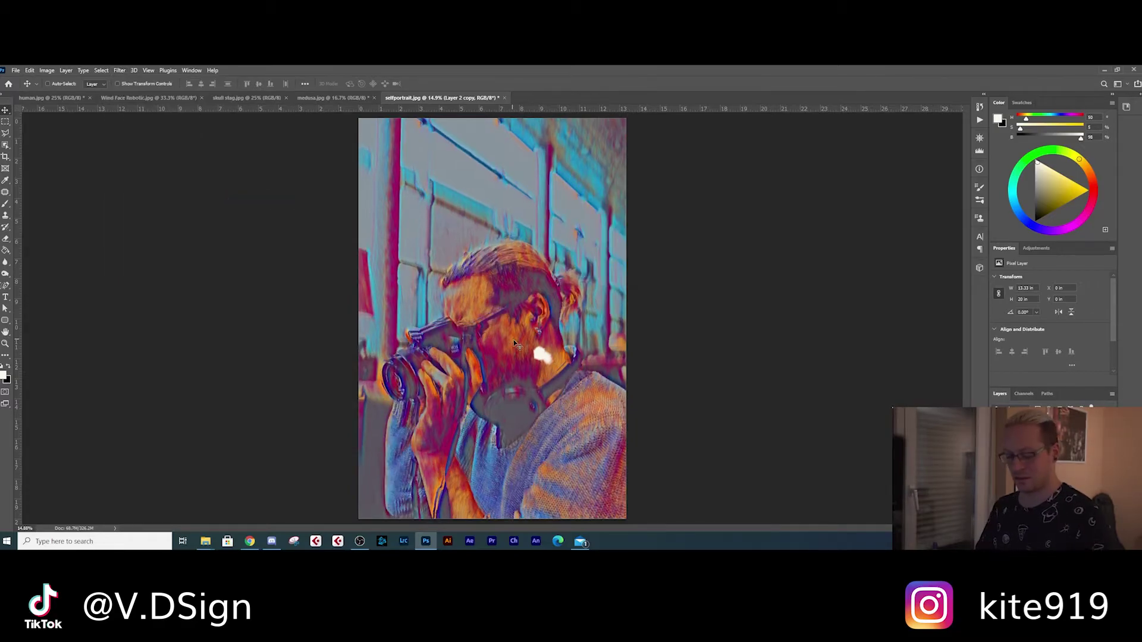
scroll(525, 349, up, 3)
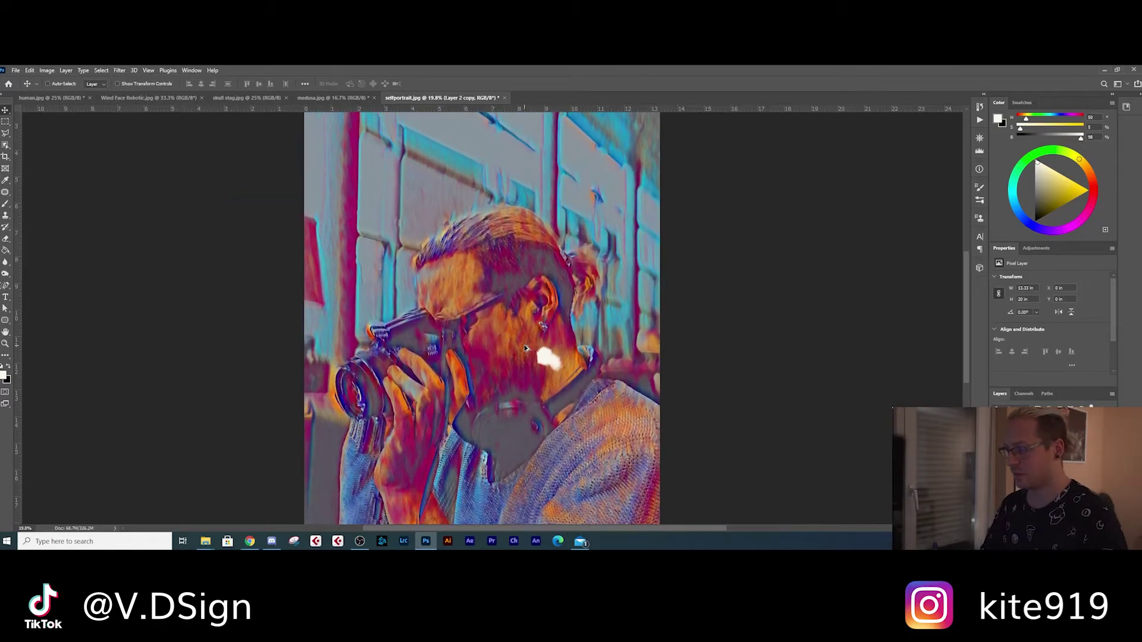
scroll(525, 348, up, 1)
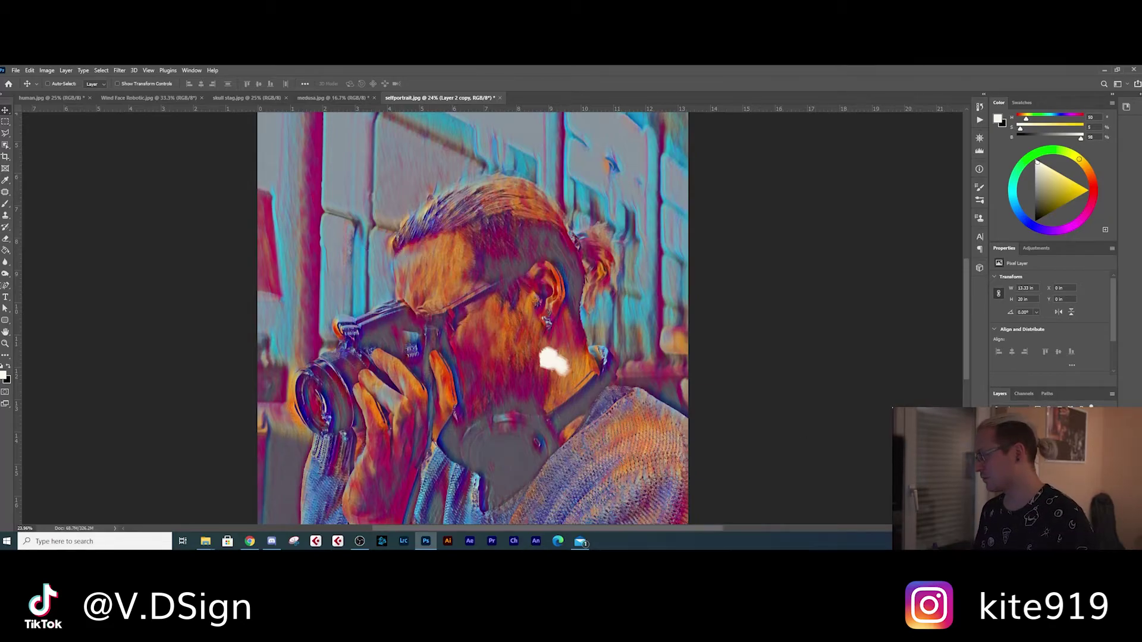
- Try a contrast-boosting blend mode on the displaced layer copy
click(1024, 419)
click(1011, 419)
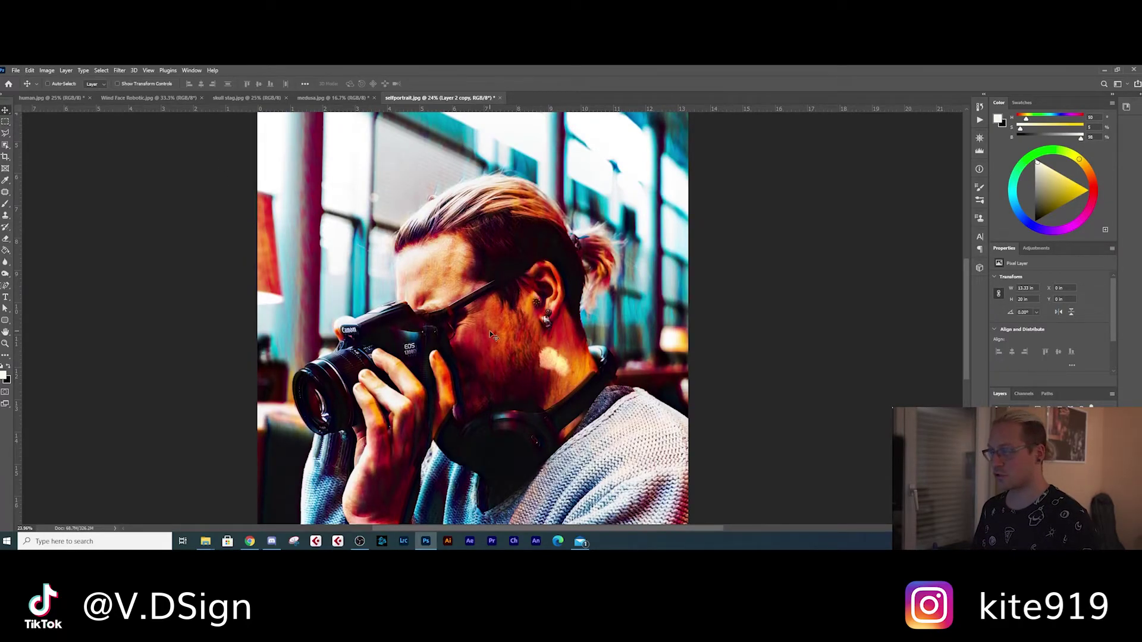
scroll(491, 335, up, 3)
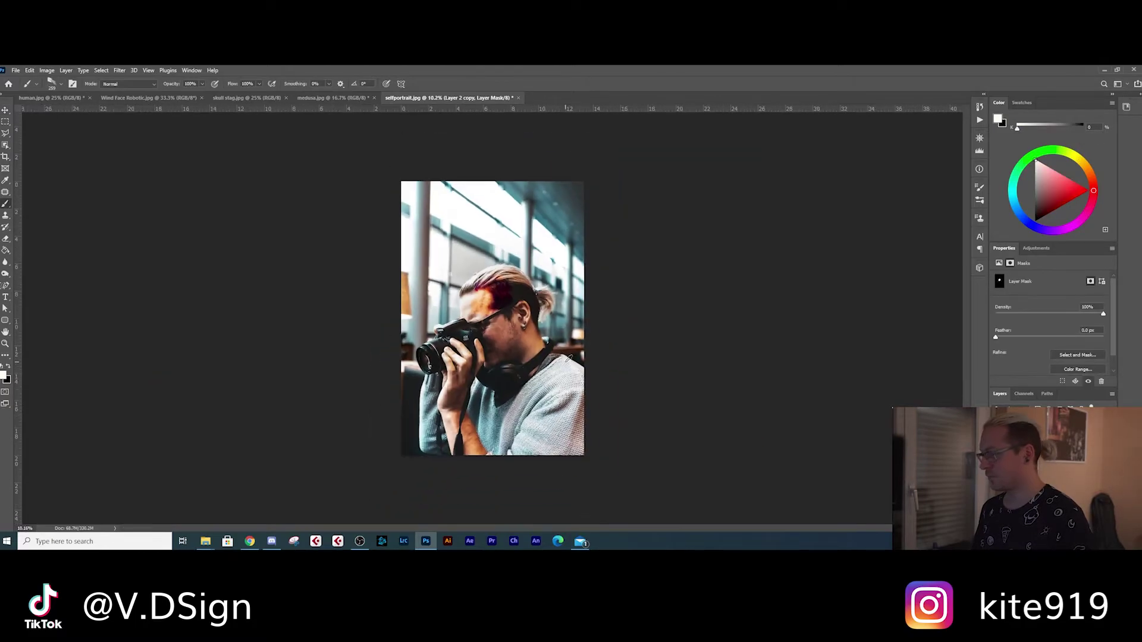
- Paint the copy's mask over the face, camera and background with an enlarged "weird feathery" brush and set the layer's blend mode to Screen
right_click(513, 272)
drag(606, 293, 614, 293)
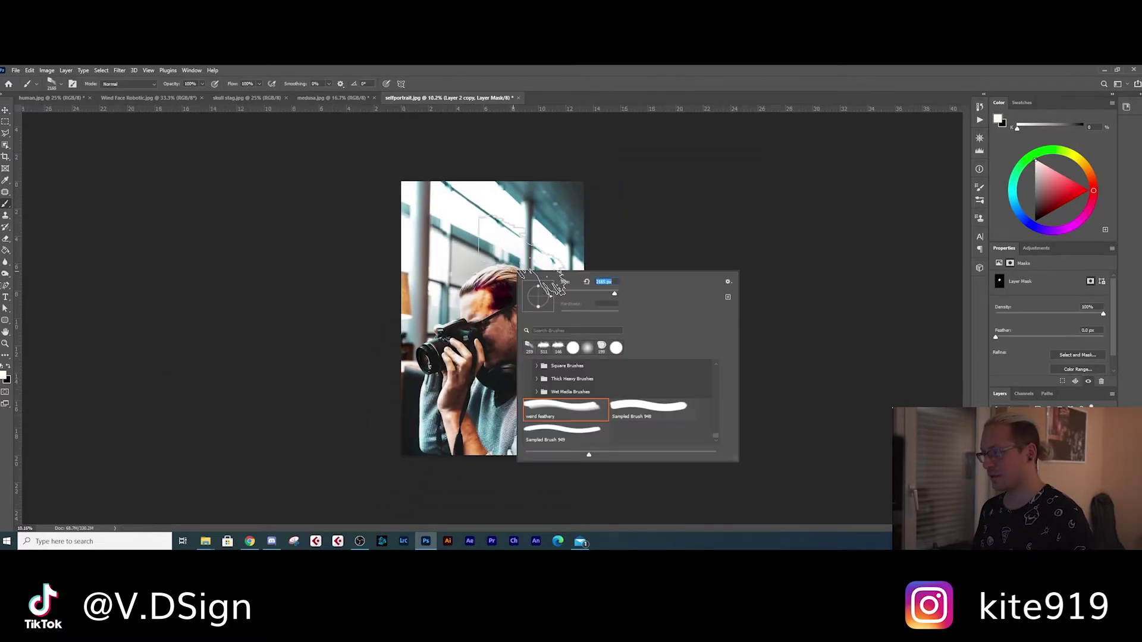
key(Return)
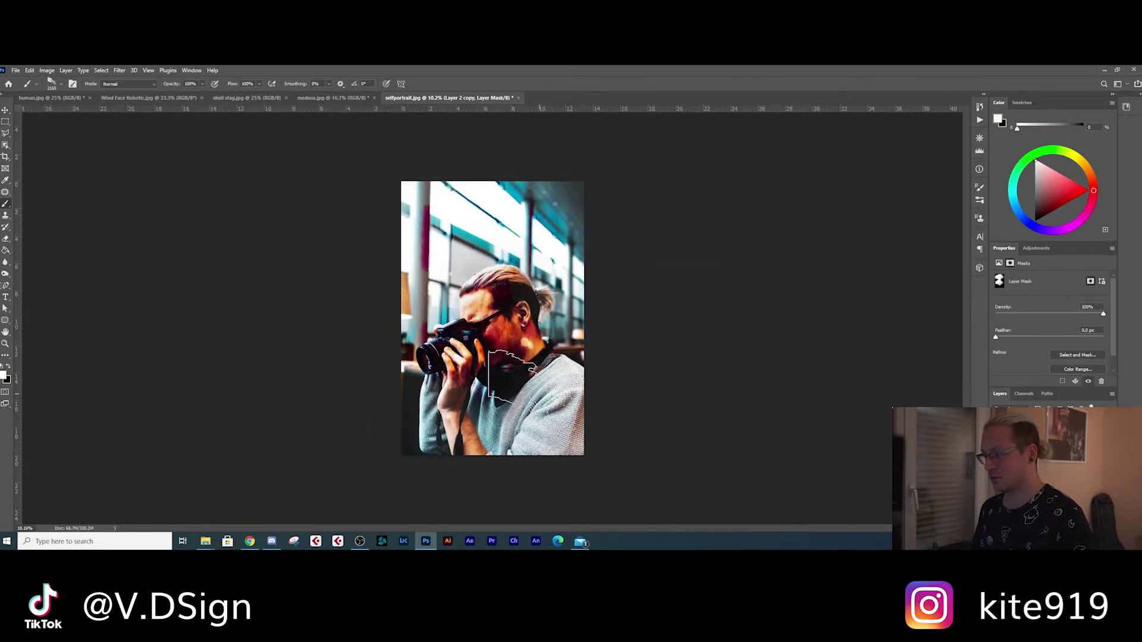
click(518, 415)
click(1019, 418)
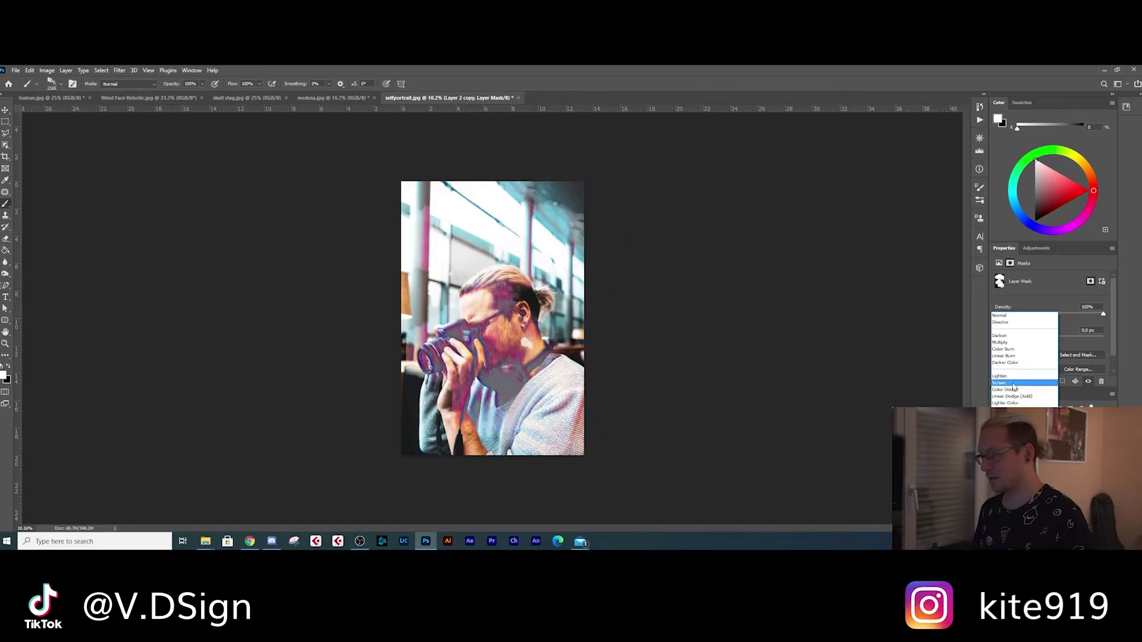
click(1015, 384)
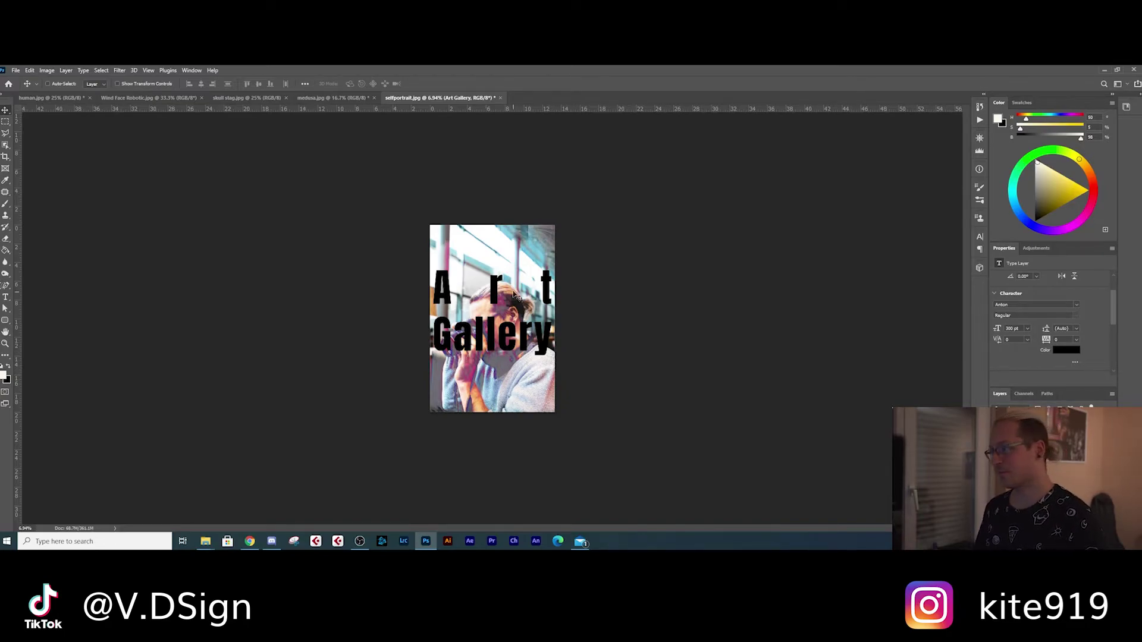
- Close selfportrait.jpg without saving the changes
click(499, 98)
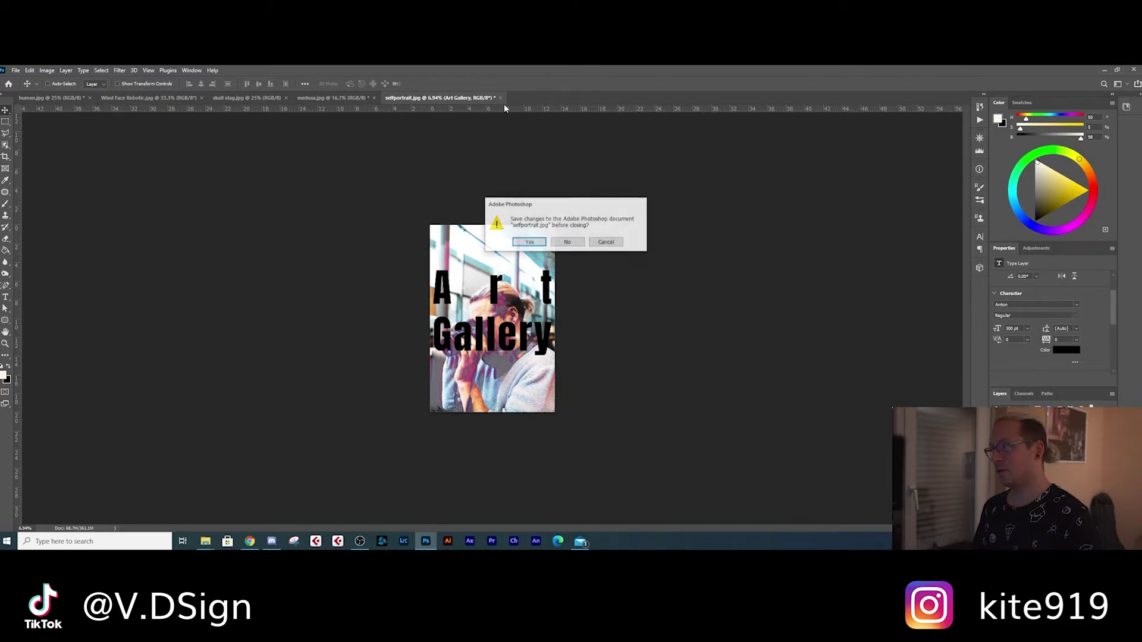
click(576, 243)
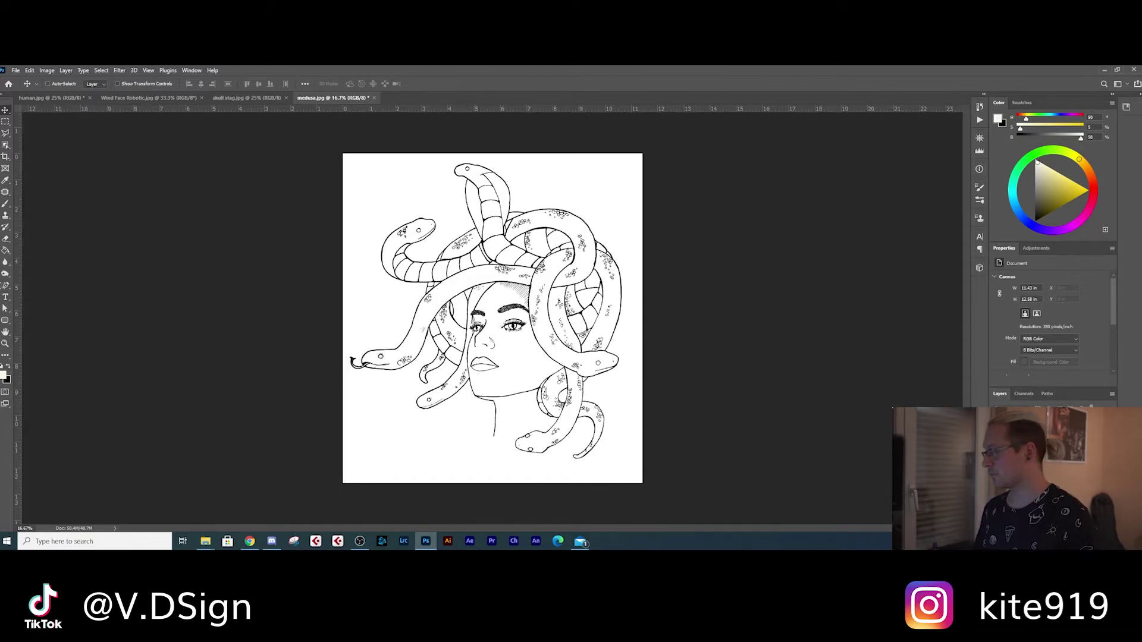
- Open the Neural Filters for the medusa.jpg line drawing and enable Style Transfer
click(136, 70)
click(136, 71)
click(136, 71)
mouse_move(111, 71)
click(136, 109)
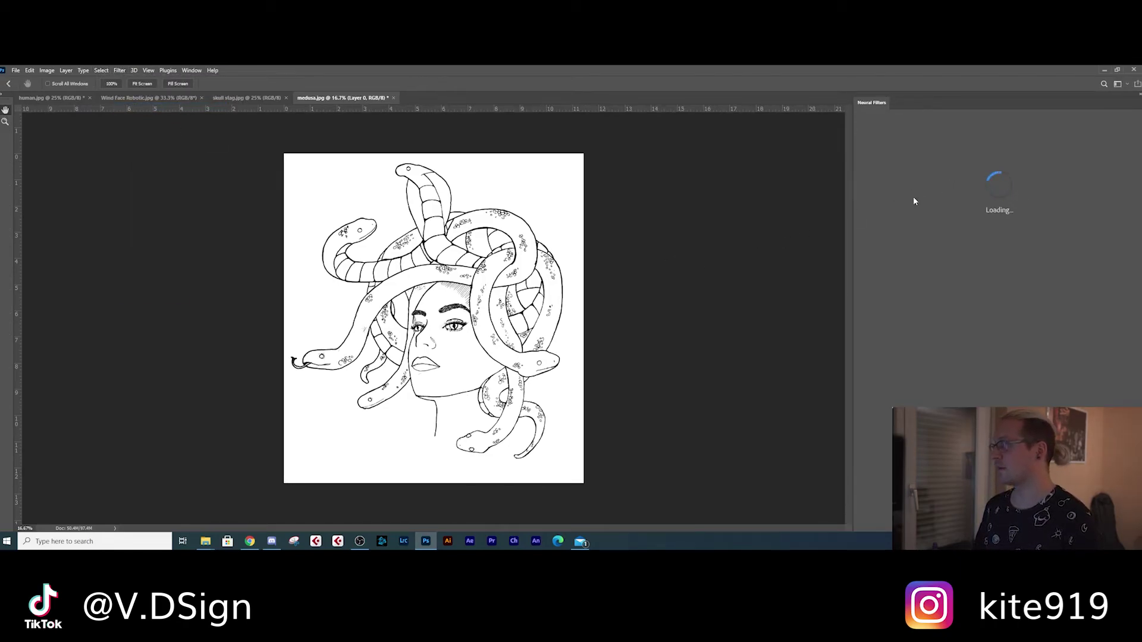
click(962, 140)
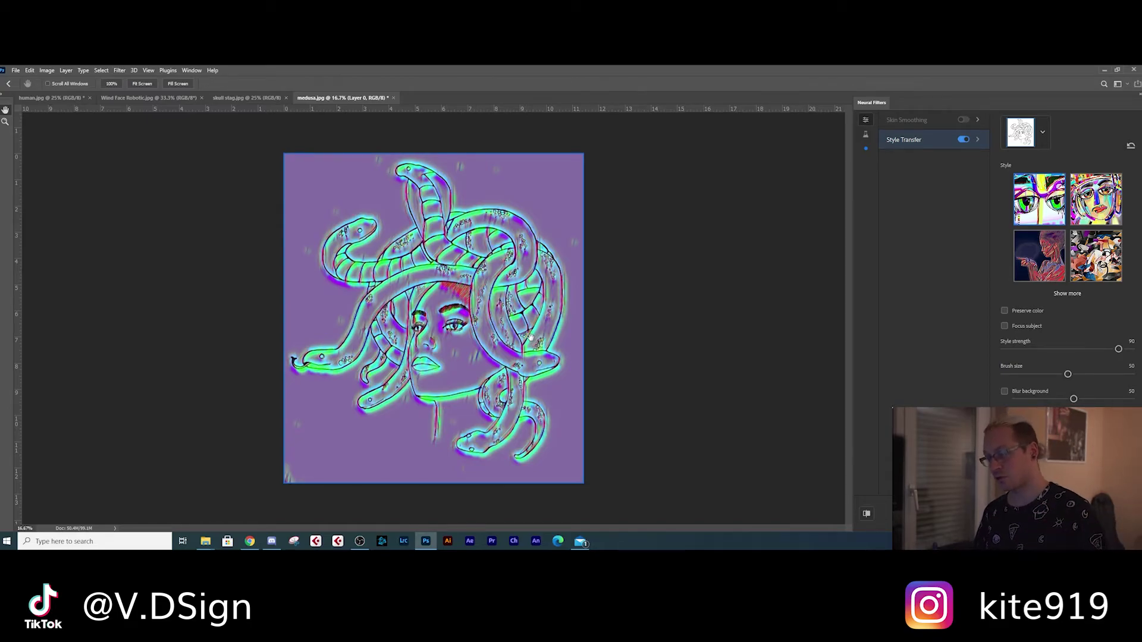
- Try several Style Transfer presets from the full style list on the Medusa drawing and apply a teal-green glowing one
click(1031, 266)
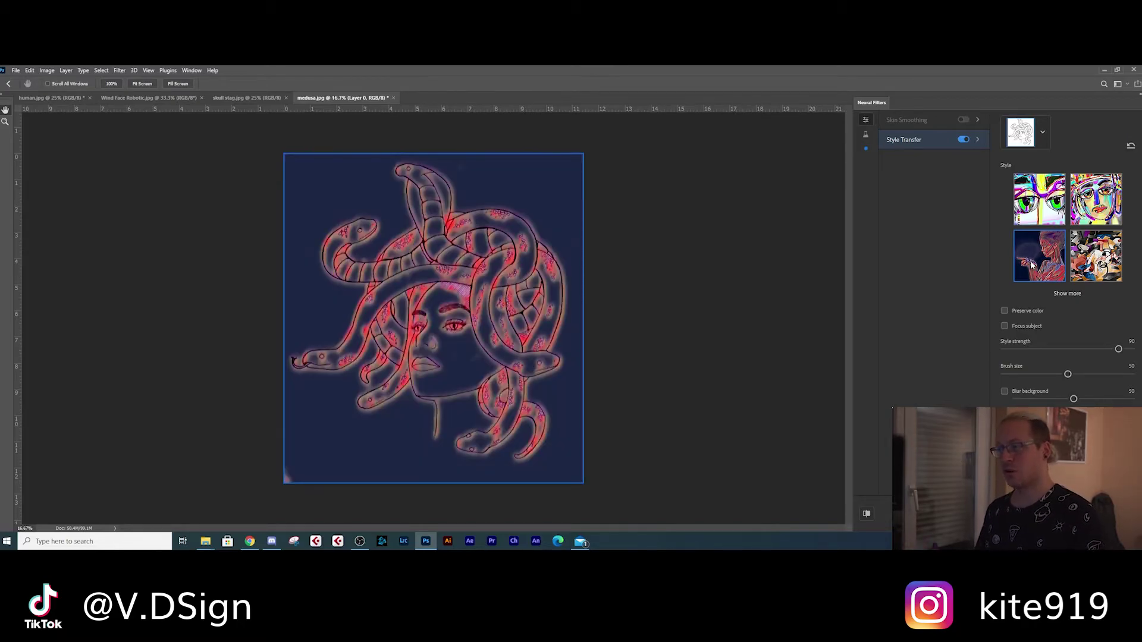
click(1069, 294)
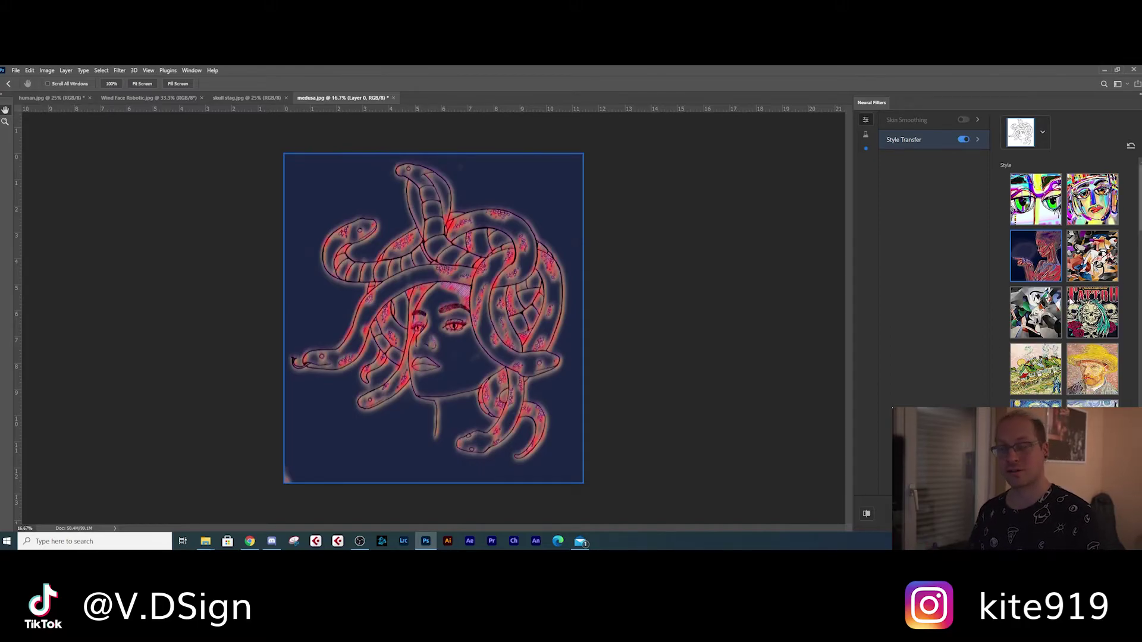
scroll(1046, 281, down, 1)
click(1047, 283)
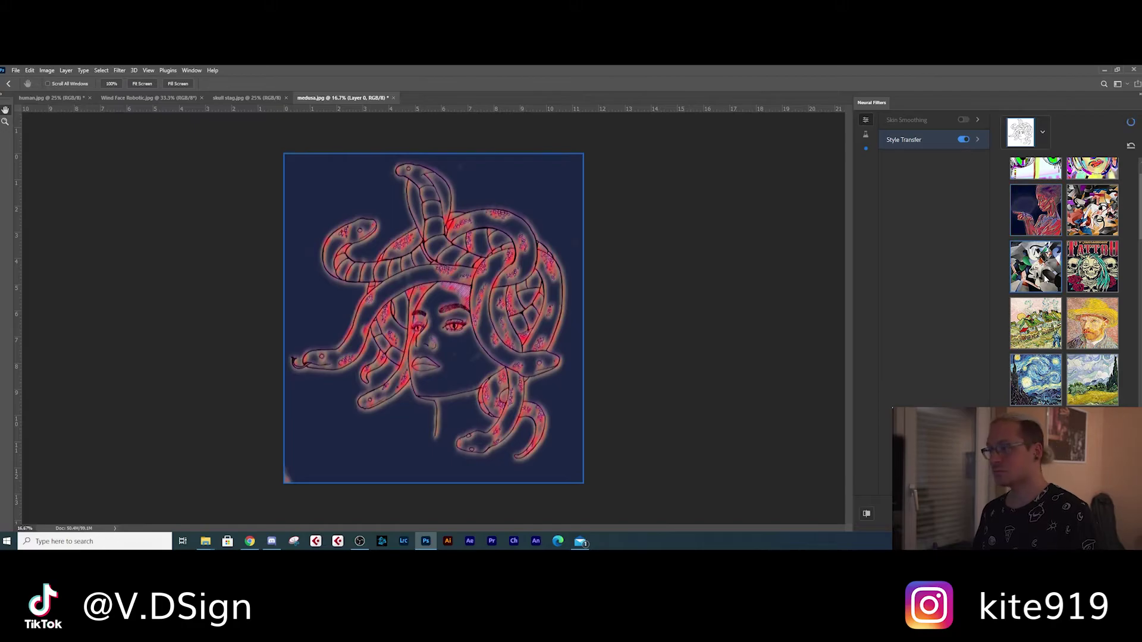
scroll(1050, 309, down, 5)
scroll(1052, 343, down, 2)
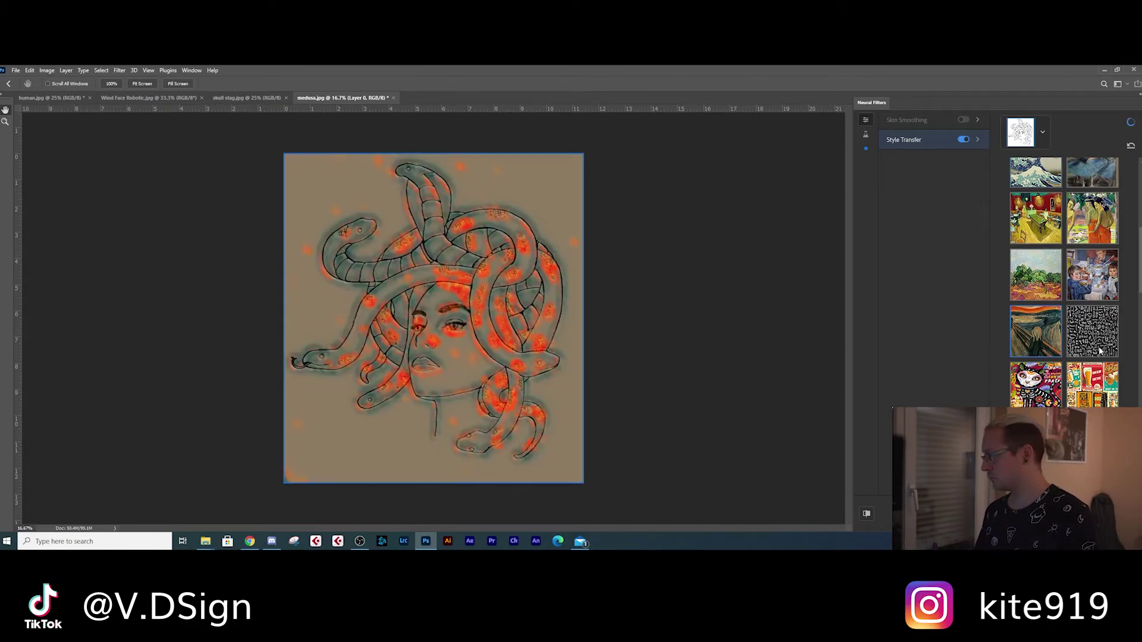
click(1035, 397)
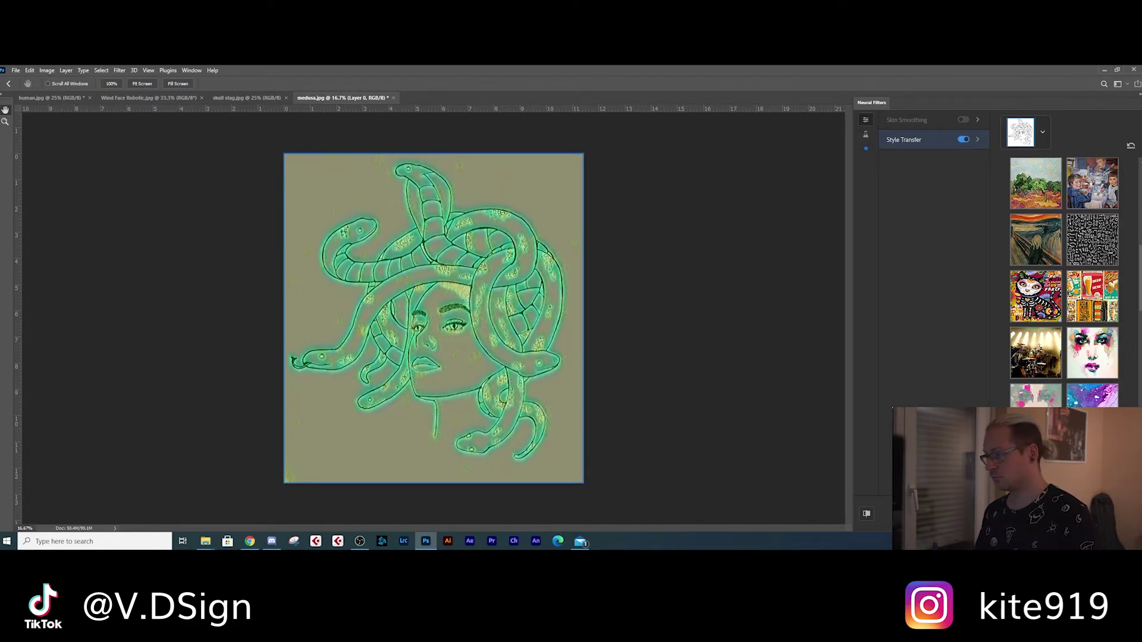
key(Return)
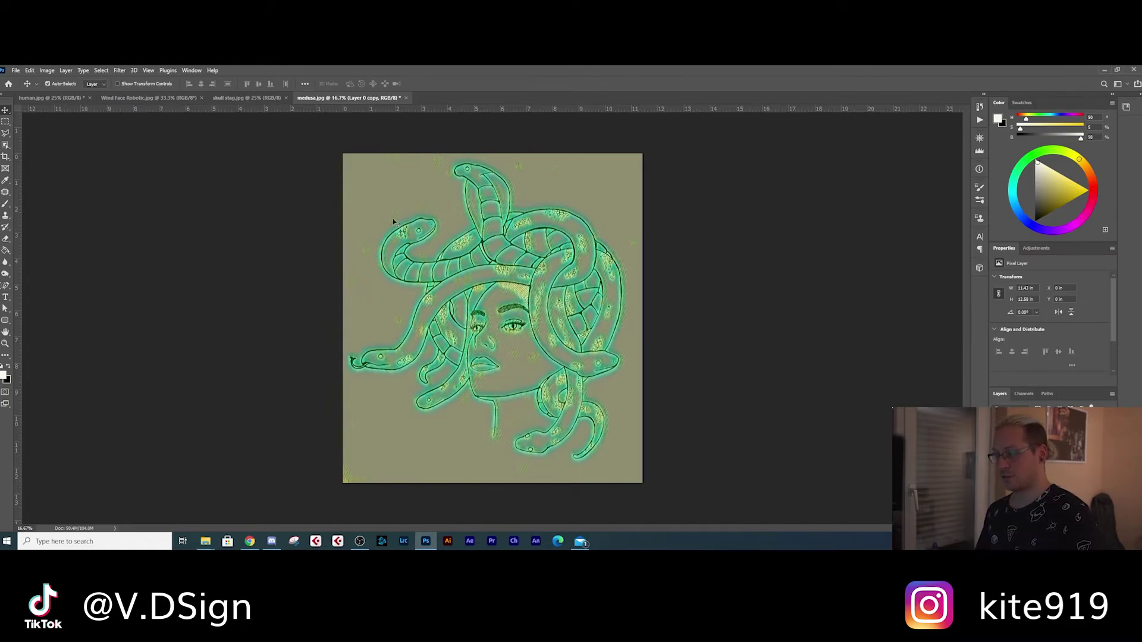
- Apply a second Neural Filters Style Transfer in purple and bright green to the already stylized Medusa layer
click(119, 70)
click(139, 107)
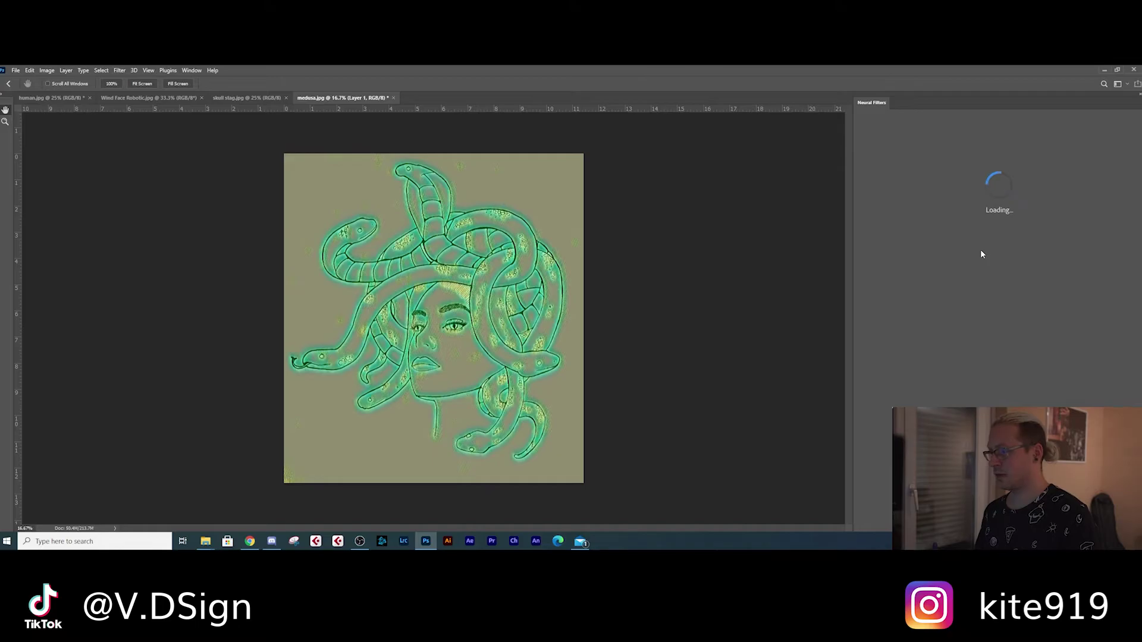
click(963, 139)
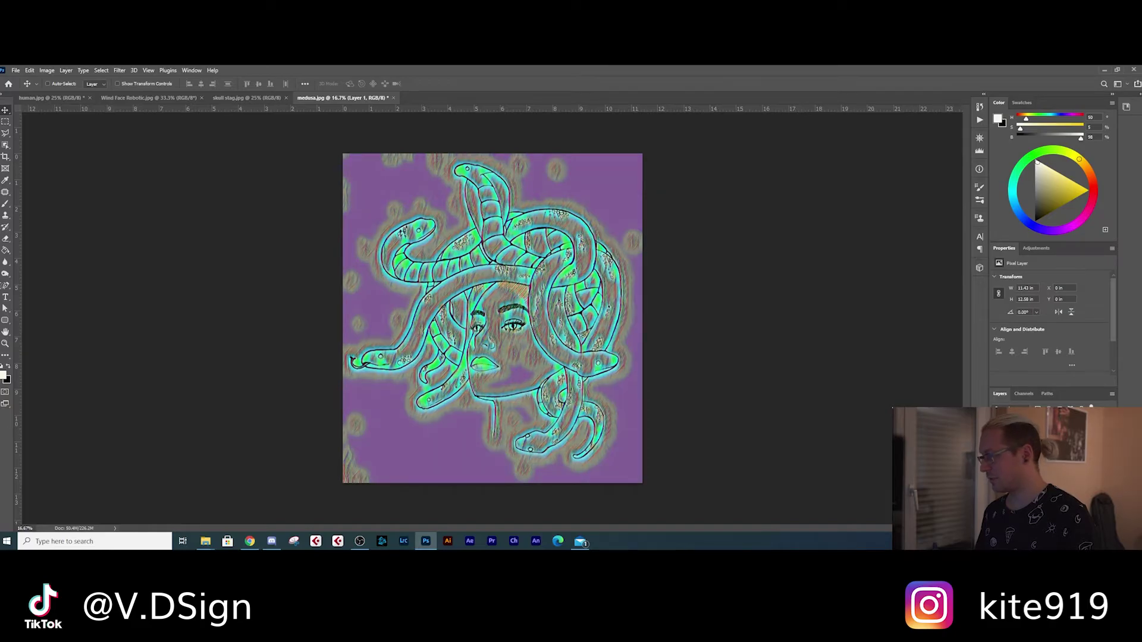
- Scale the twice-stylized Medusa layer up slightly, to about 11.81 in wide, so it is offset from the layers below
key(ctrl+t)
drag(643, 318, 648, 318)
key(Return)
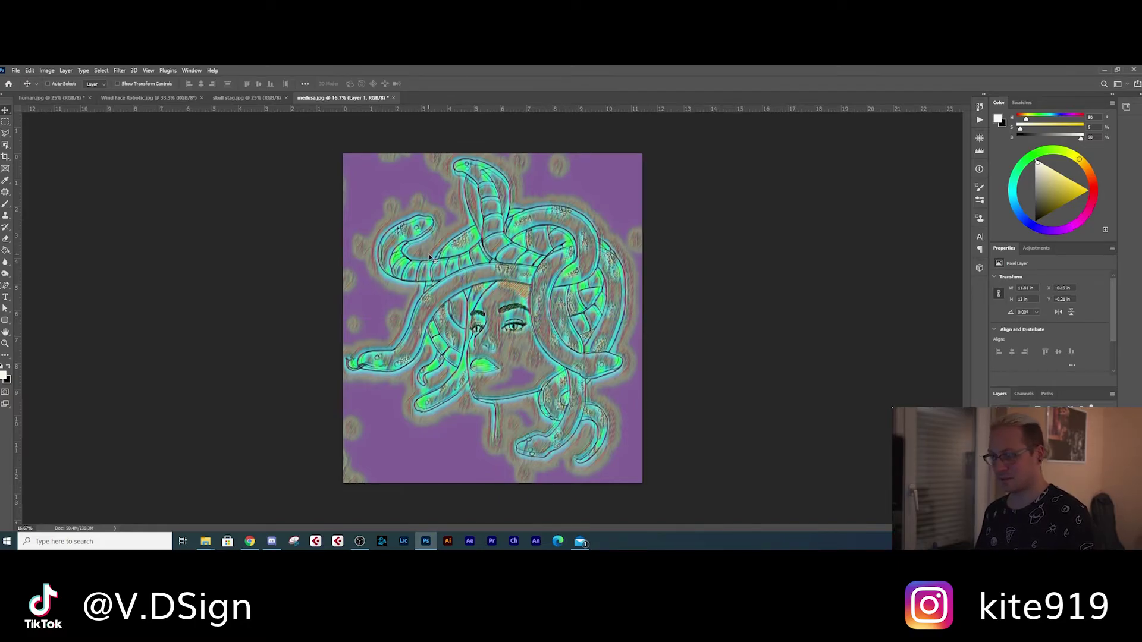
scroll(436, 251, up, 3)
scroll(518, 352, down, 3)
scroll(526, 372, down, 1)
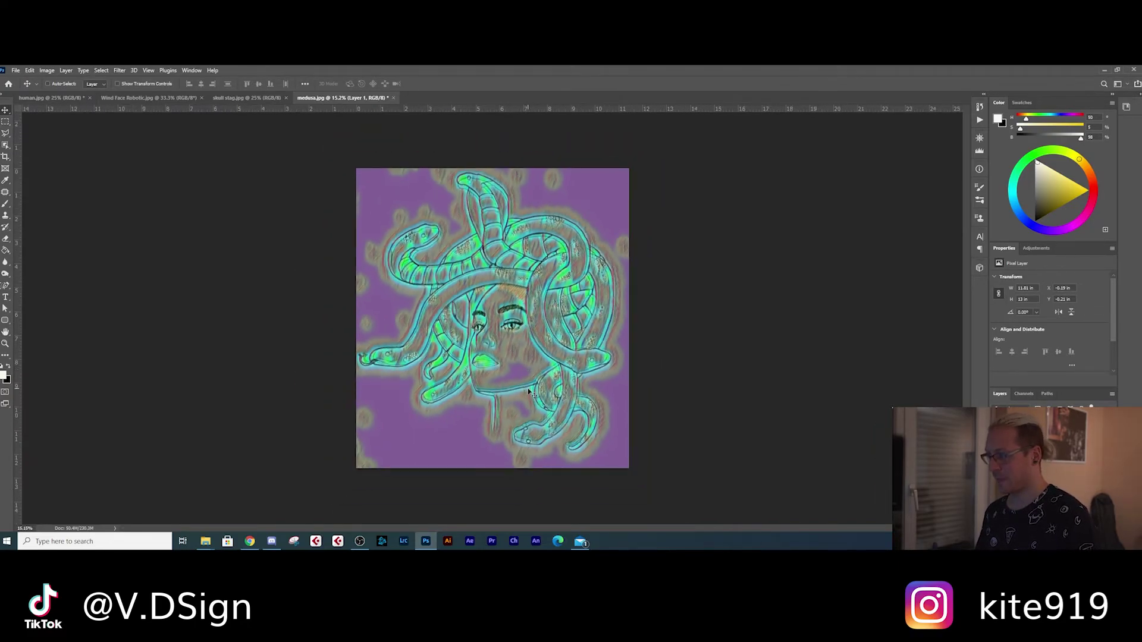
- Delete the stylized layers from medusa.jpg to leave the plain line drawing
shift+click(1047, 452)
click(1108, 525)
click(527, 243)
click(528, 243)
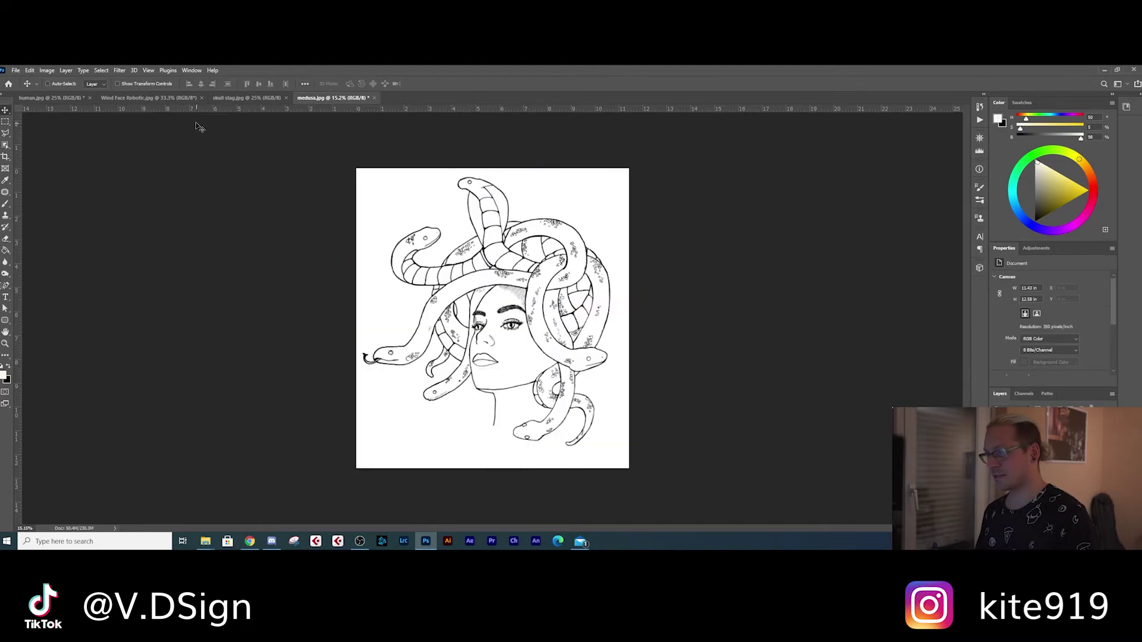
- Bring the skull drawing from skull stag.jpg into medusa.jpg and apply a gray Style Transfer style with colored accents
click(245, 98)
drag(436, 278, 527, 277)
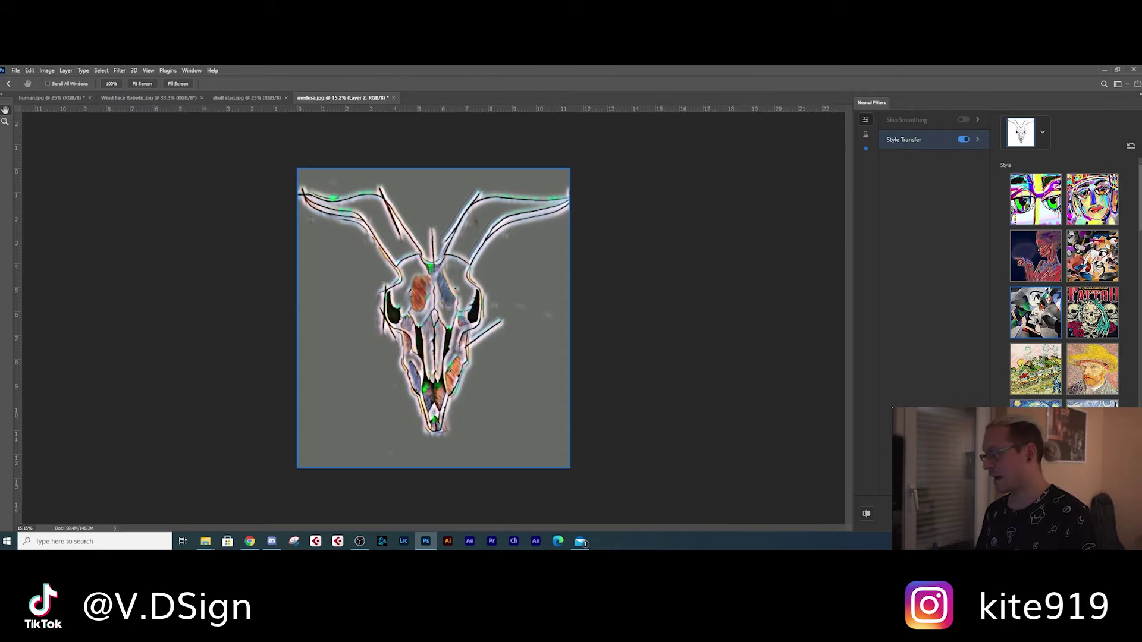
key(Return)
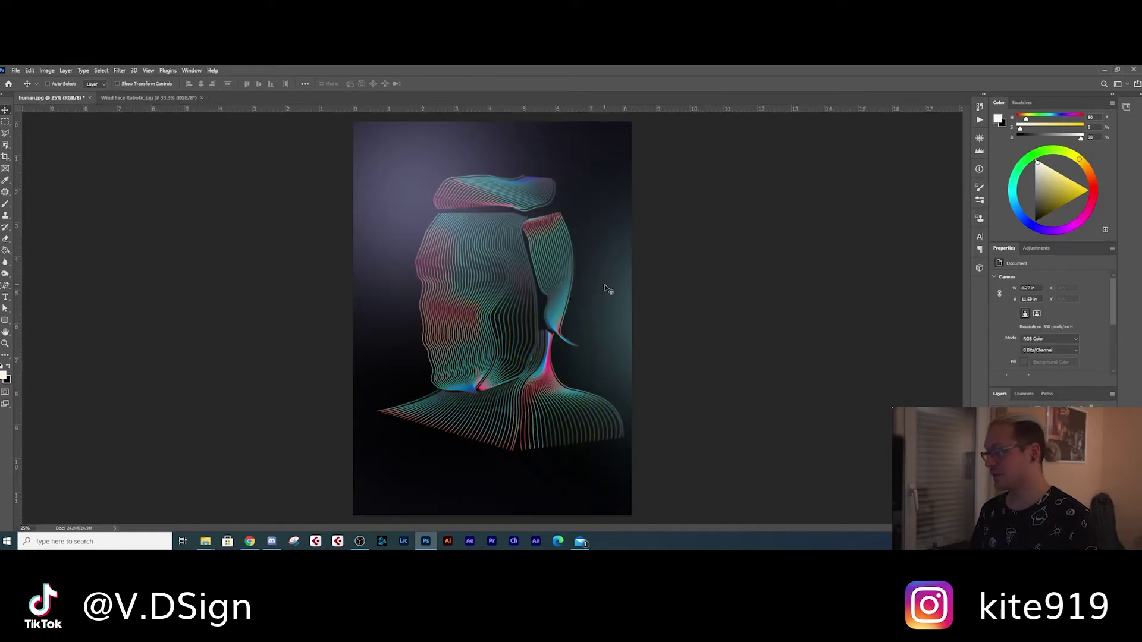
- Open the Neural Filters for the human.jpg line portrait and enable Style Transfer
key(ctrl+z)
key(ctrl+shift+z)
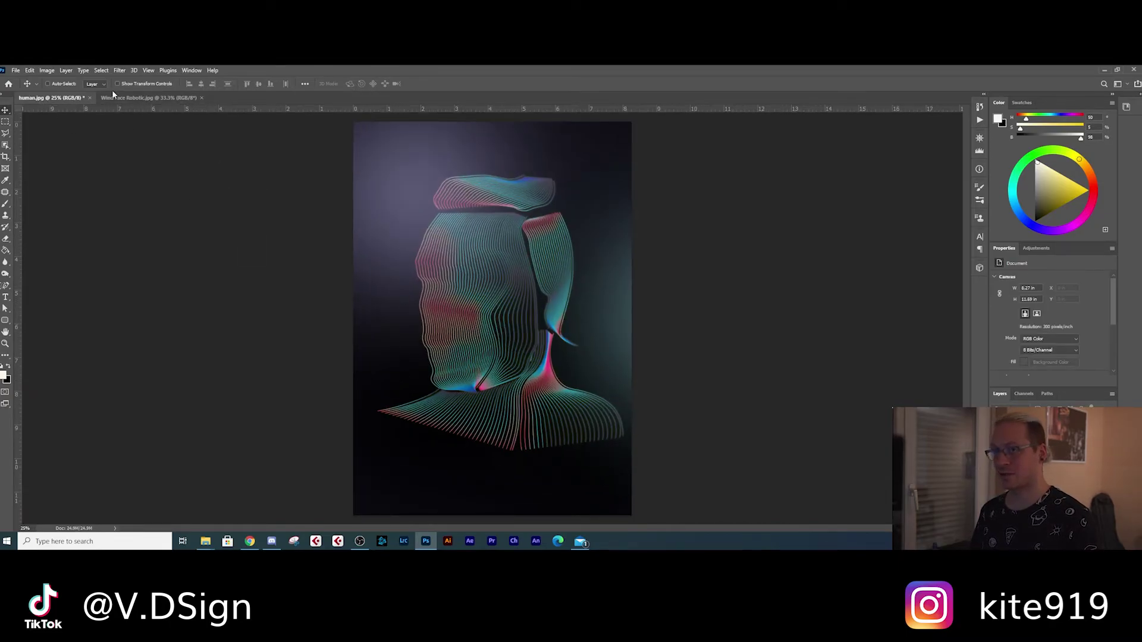
click(119, 71)
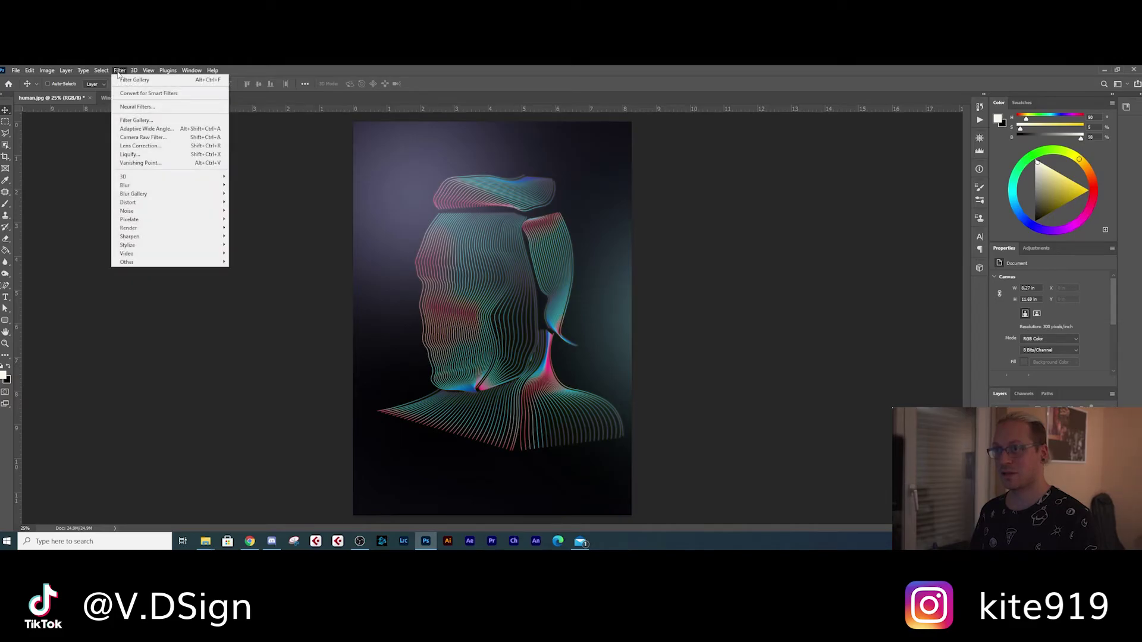
click(137, 106)
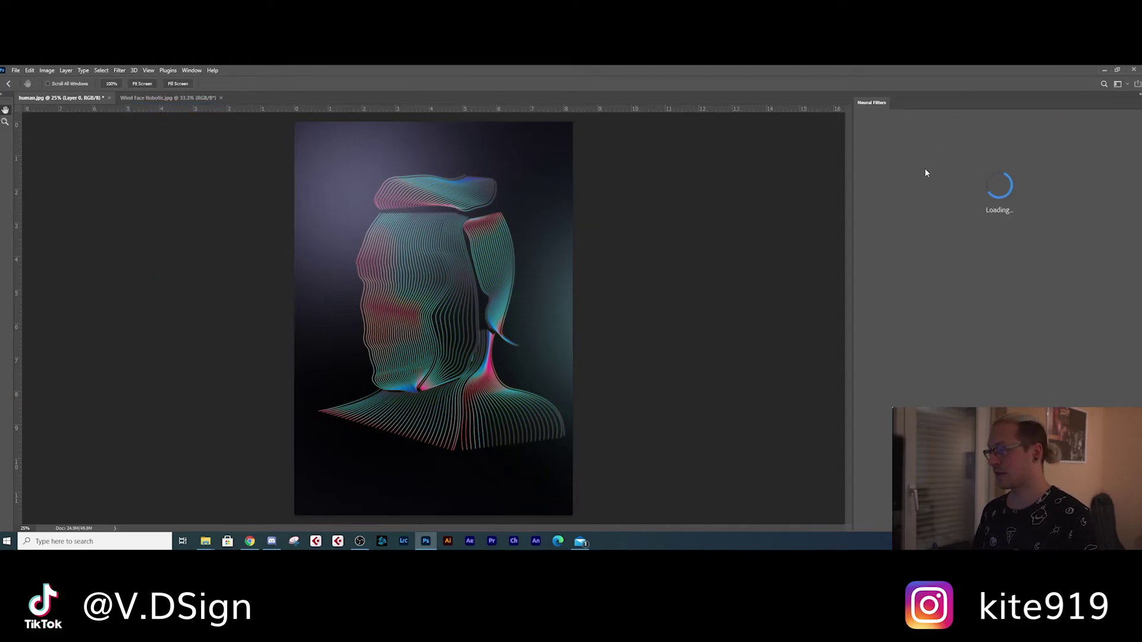
click(963, 140)
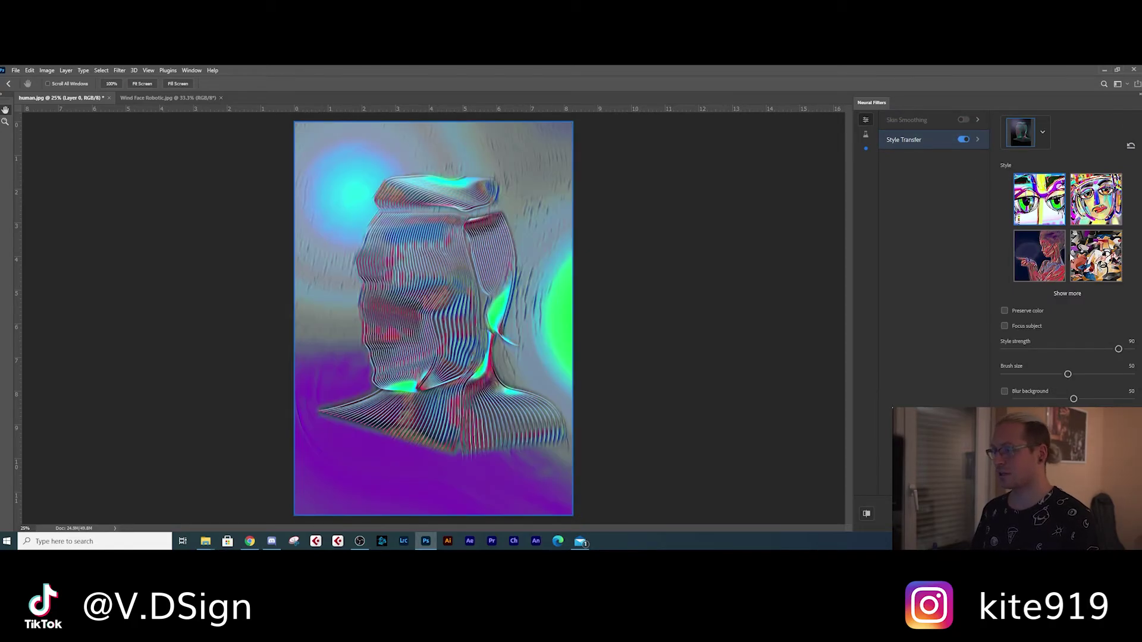
- Try several presets from the full style list on human.jpg and apply the pink and yellow style
click(1067, 294)
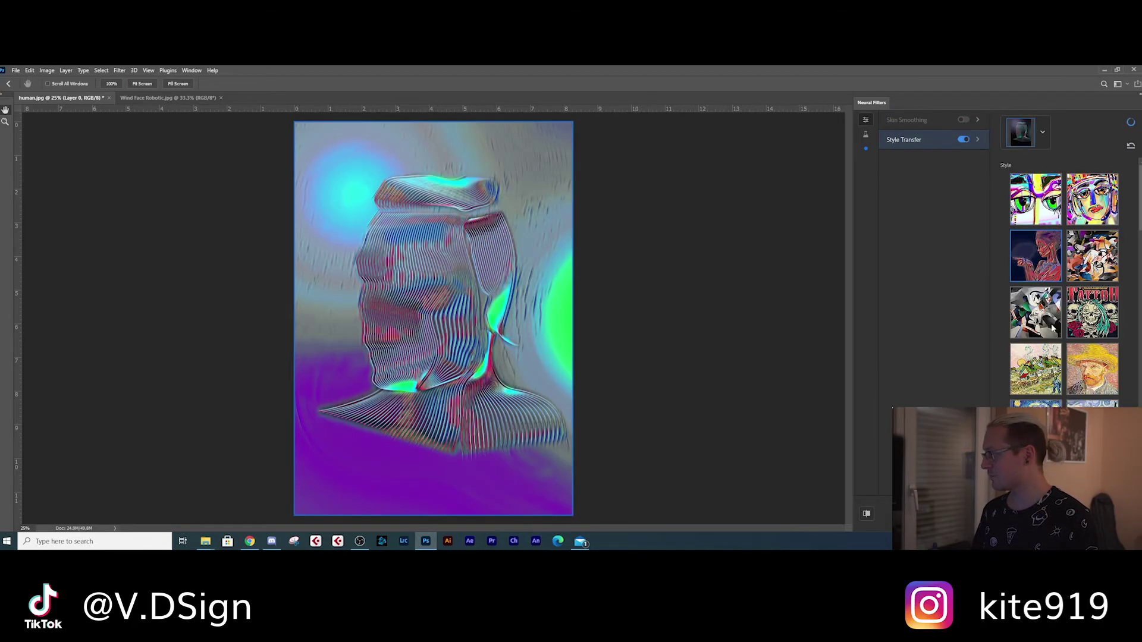
click(1046, 376)
scroll(1036, 300, down, 4)
click(1036, 301)
click(1036, 353)
scroll(1036, 353, down, 2)
click(1035, 375)
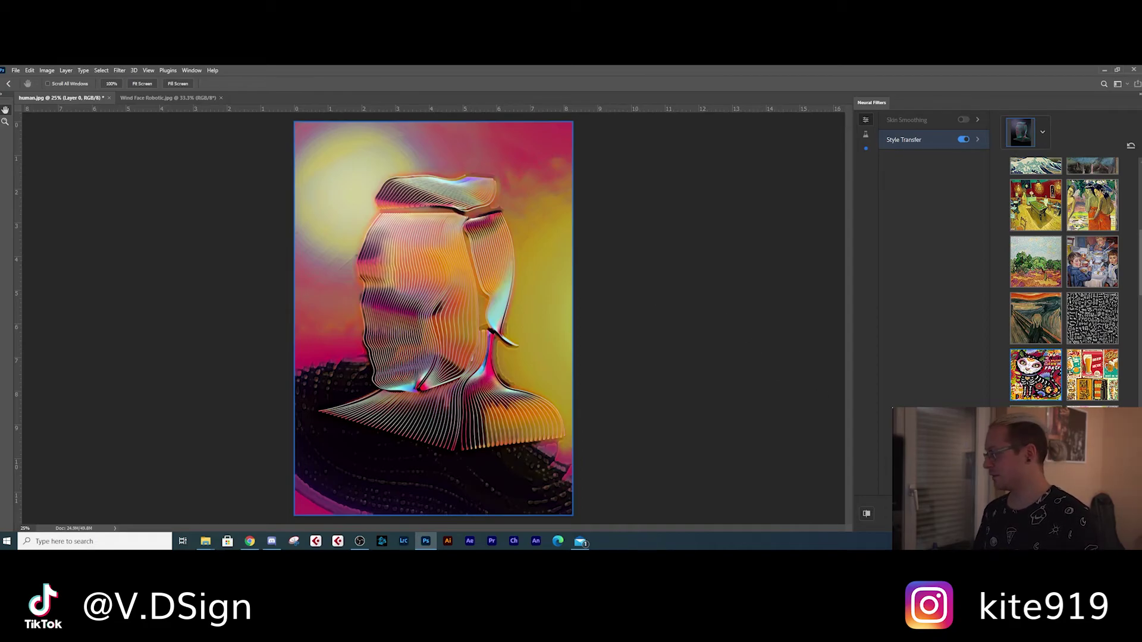
key(Return)
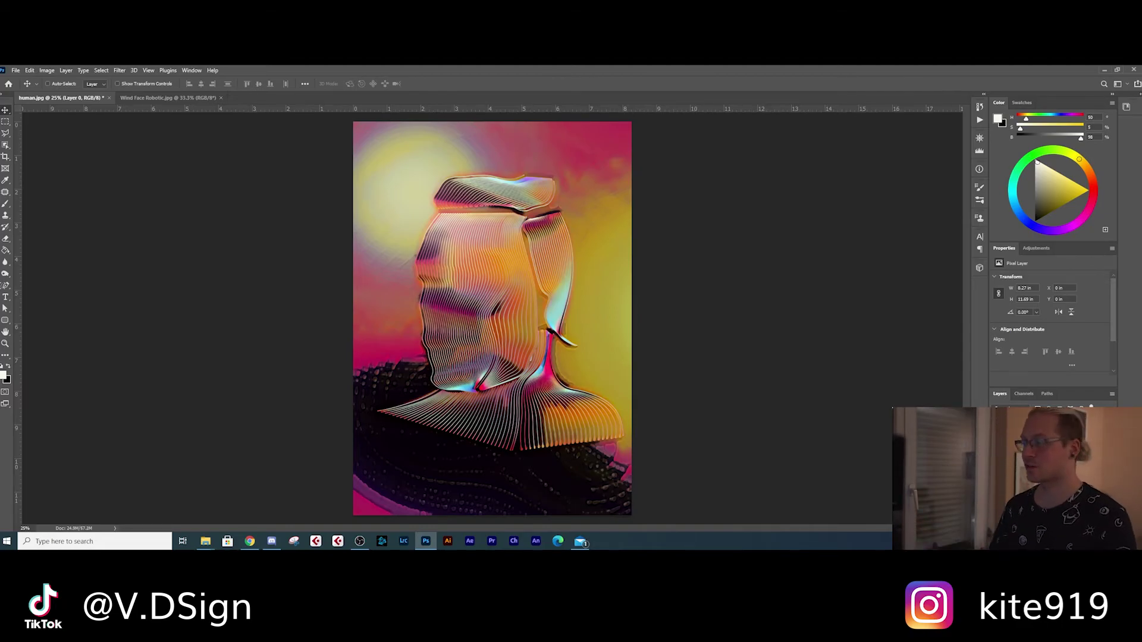
- Test a darkening blend mode on the stylized human.jpg layer, compare it before and after, and change the blend mode again
click(1024, 418)
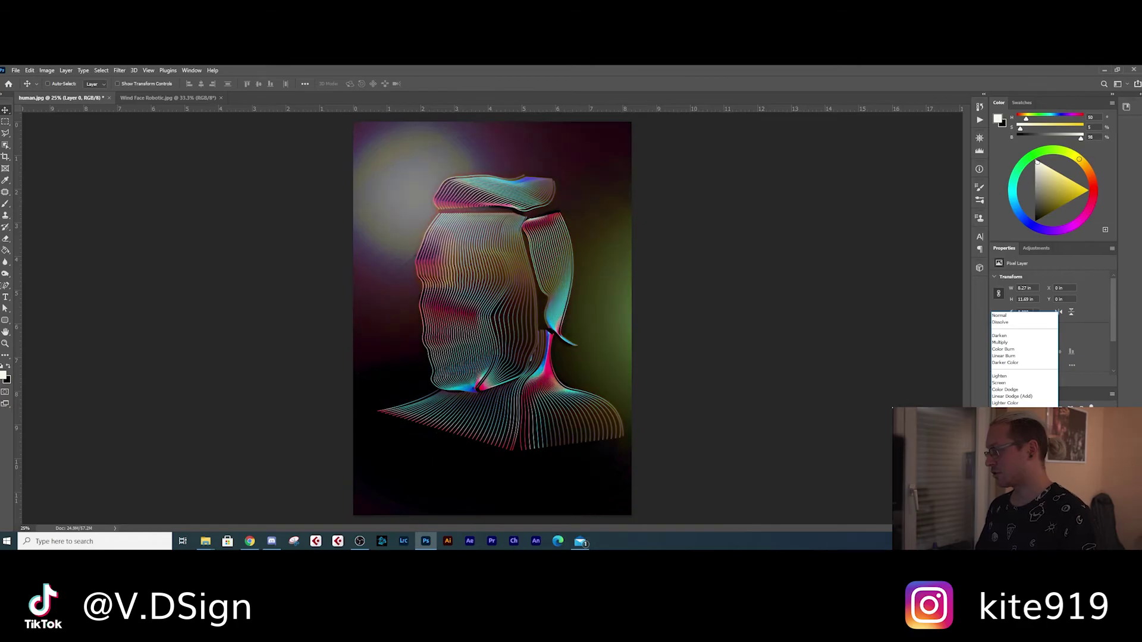
key(Return)
key(ctrl+z)
key(ctrl+shift+z)
key(ctrl+z)
key(ctrl+shift+z)
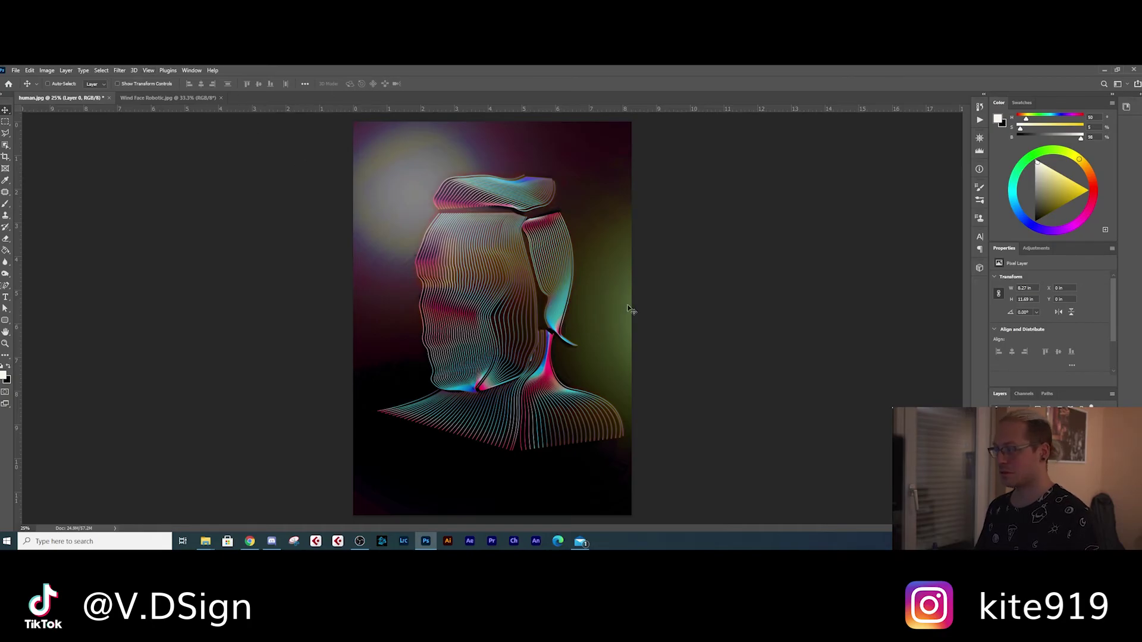
click(1014, 416)
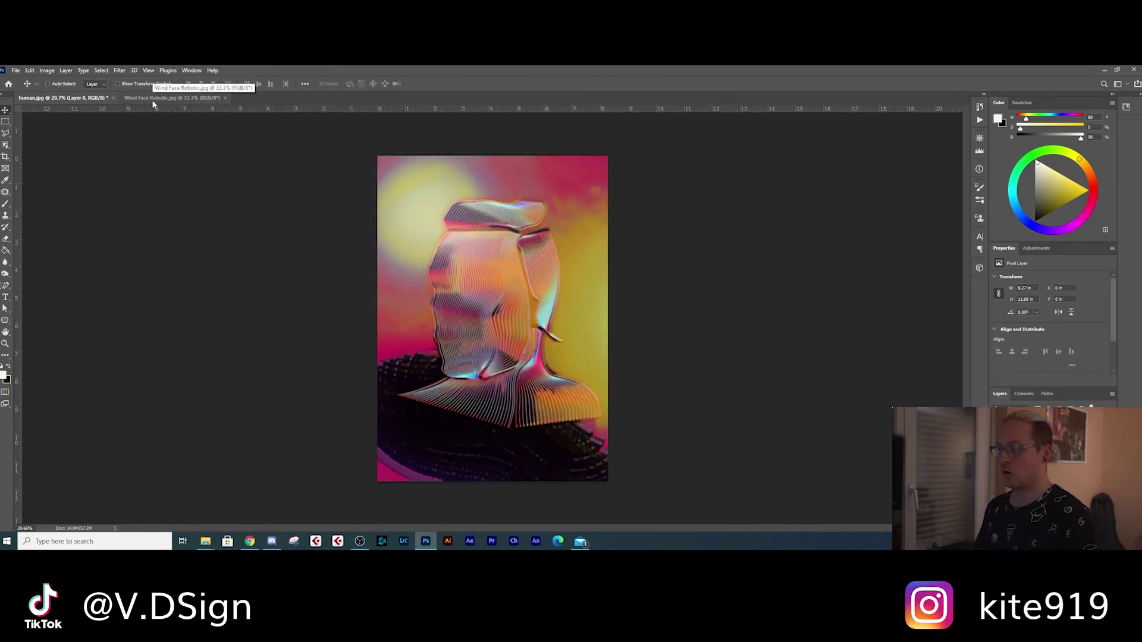
- Switch to Wind Face Robotic.jpg and apply the Filter Gallery's Cutout with 8 levels, edge simplicity 8 and edge fidelity 1
click(153, 98)
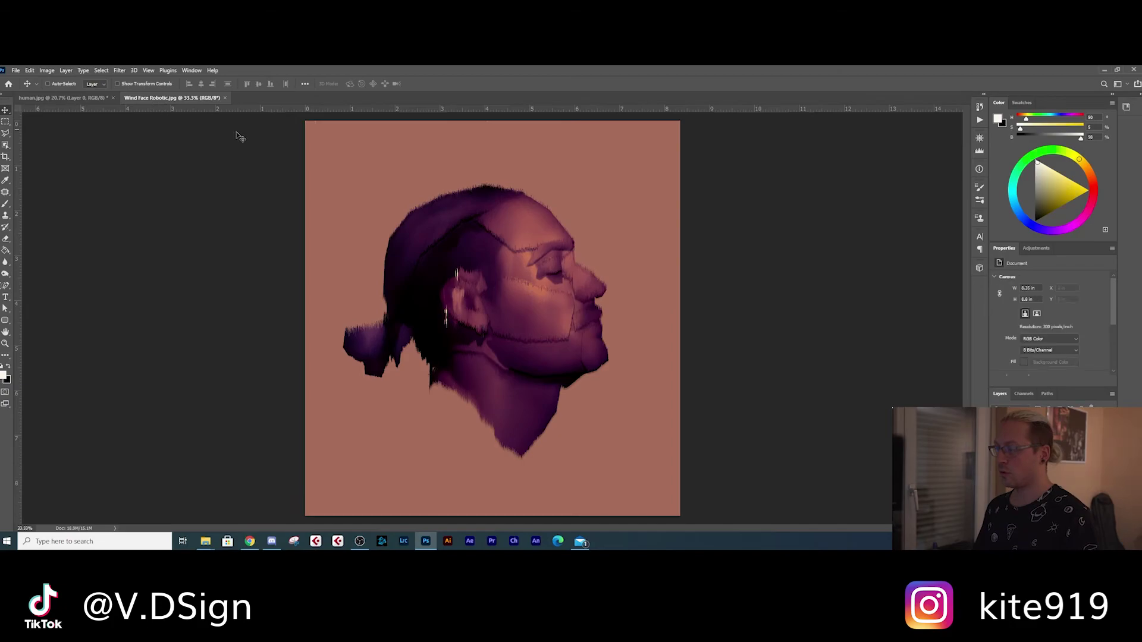
scroll(636, 289, down, 1)
scroll(654, 300, up, 2)
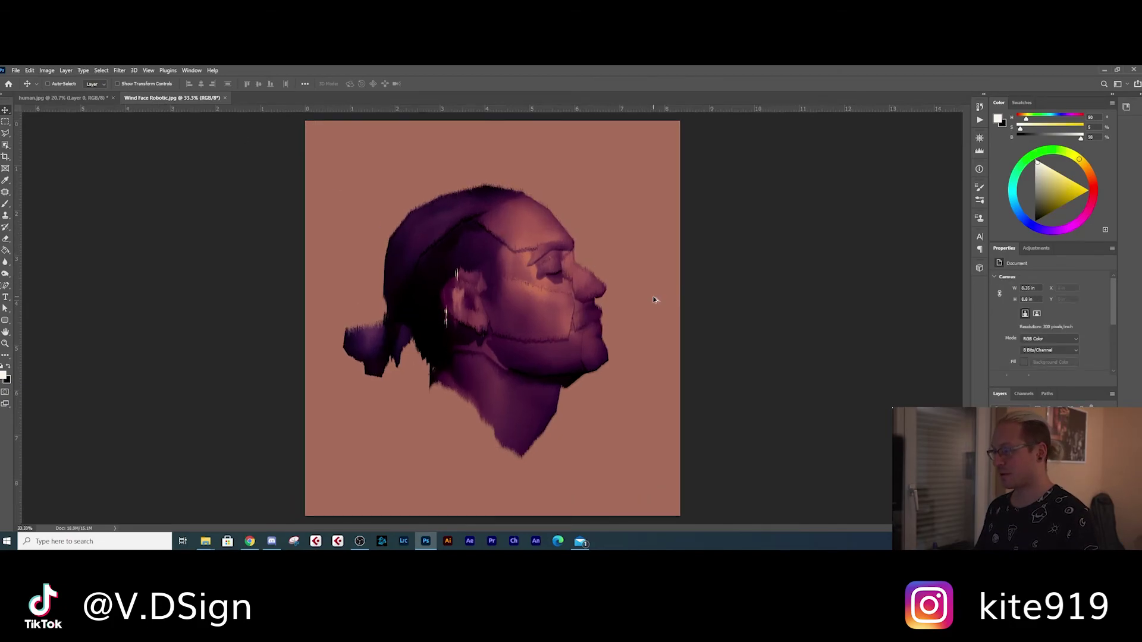
scroll(654, 300, down, 1)
click(134, 71)
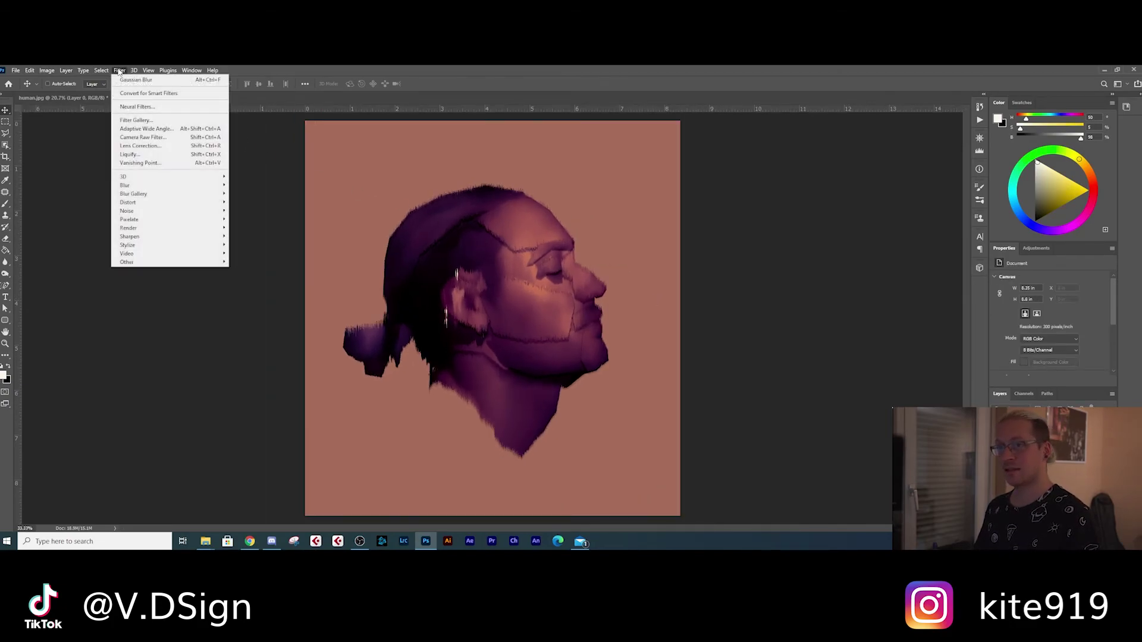
mouse_move(119, 70)
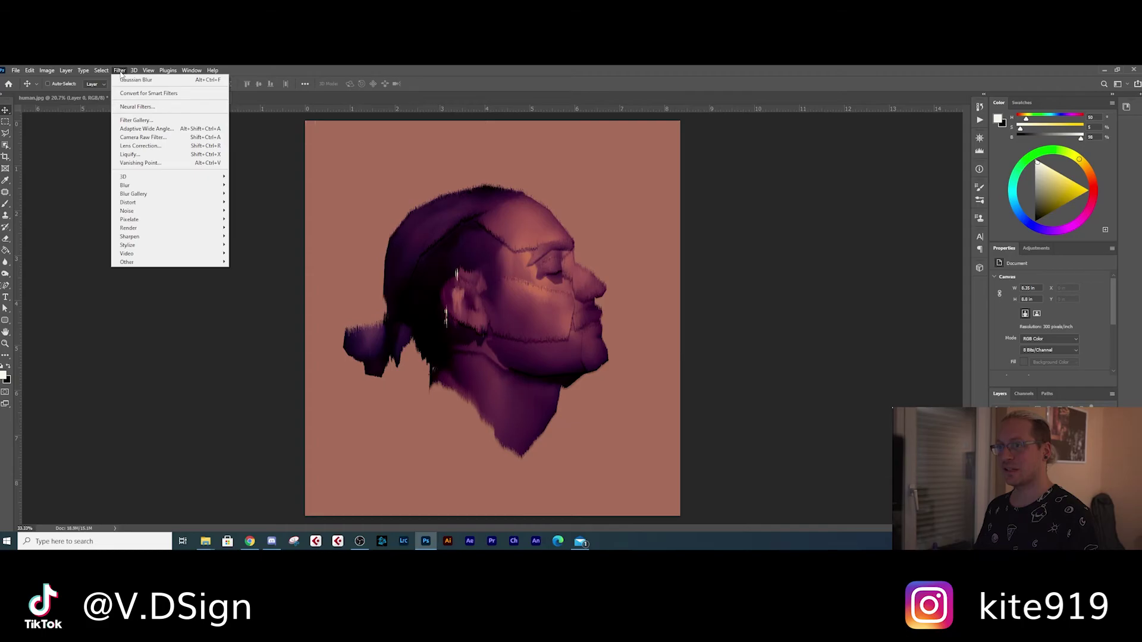
click(160, 120)
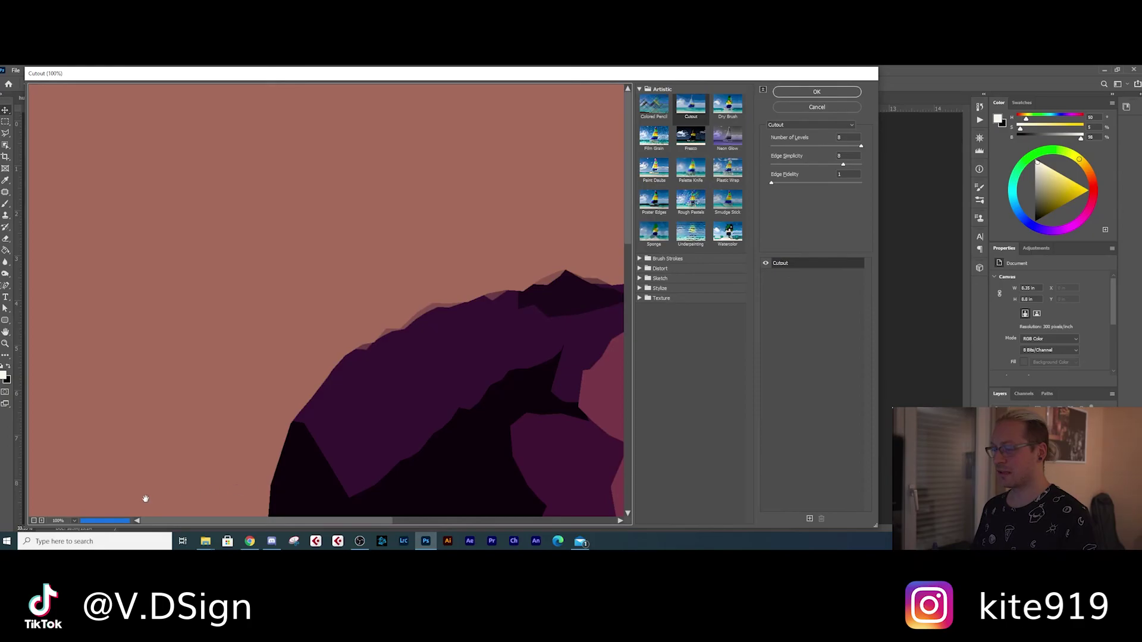
click(36, 521)
click(35, 522)
click(35, 521)
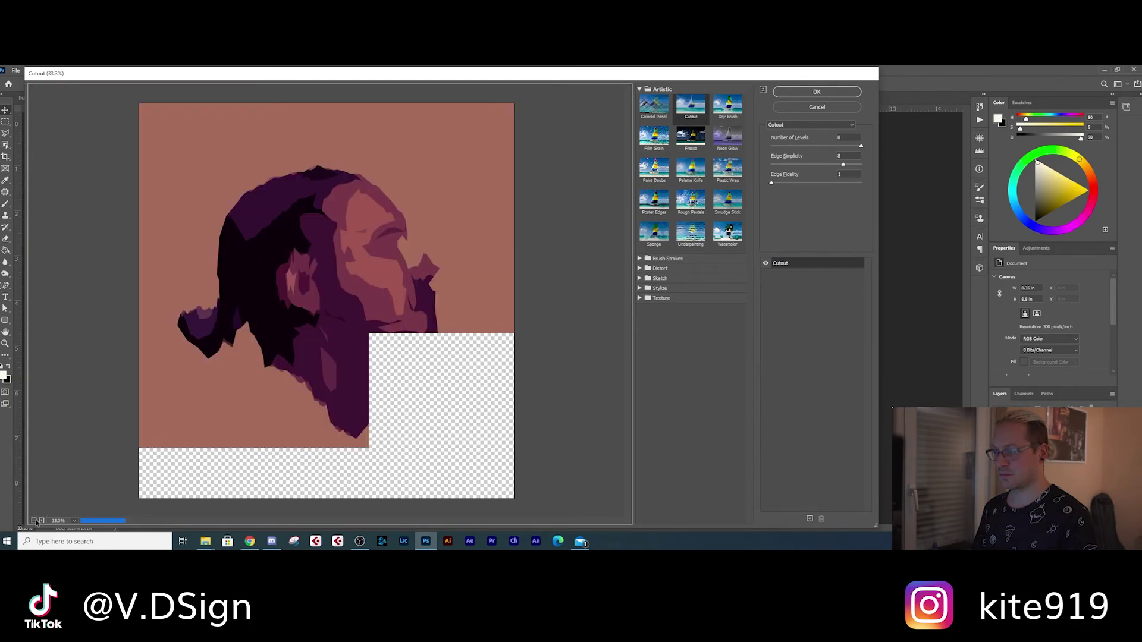
click(823, 94)
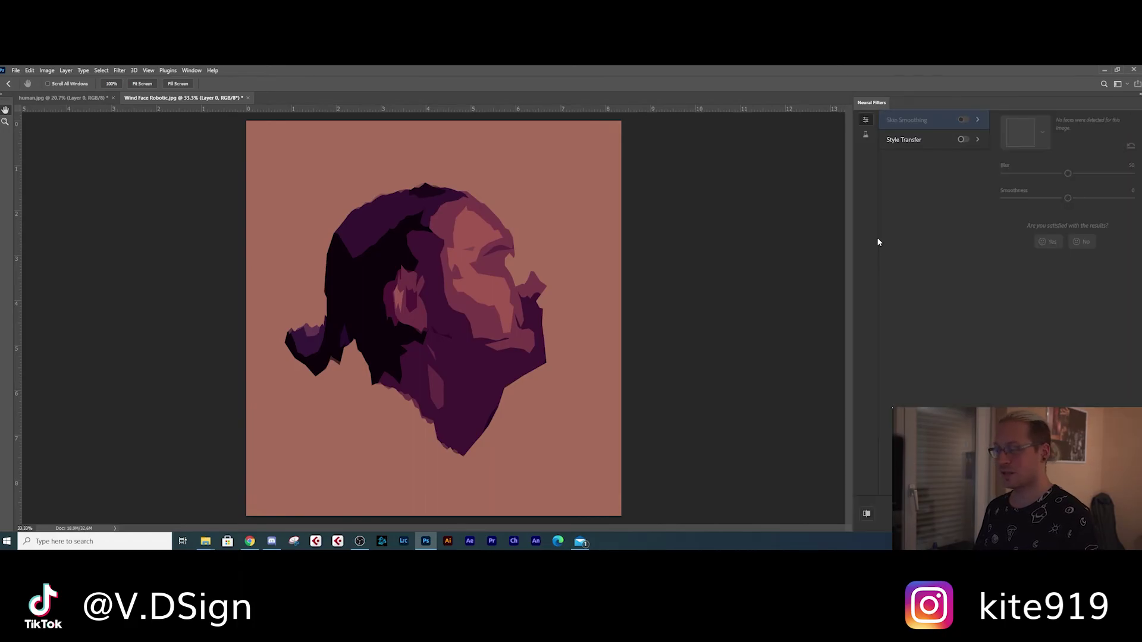
- Apply a dark blue and red Style Transfer style to the cutout face
click(910, 143)
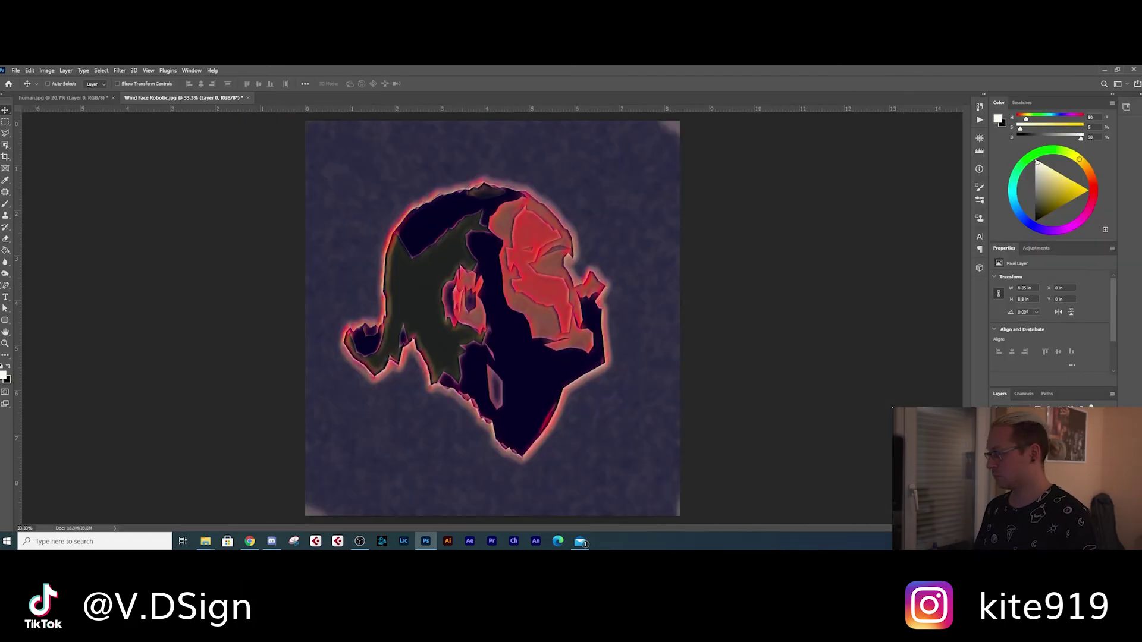
key(ctrl+minus)
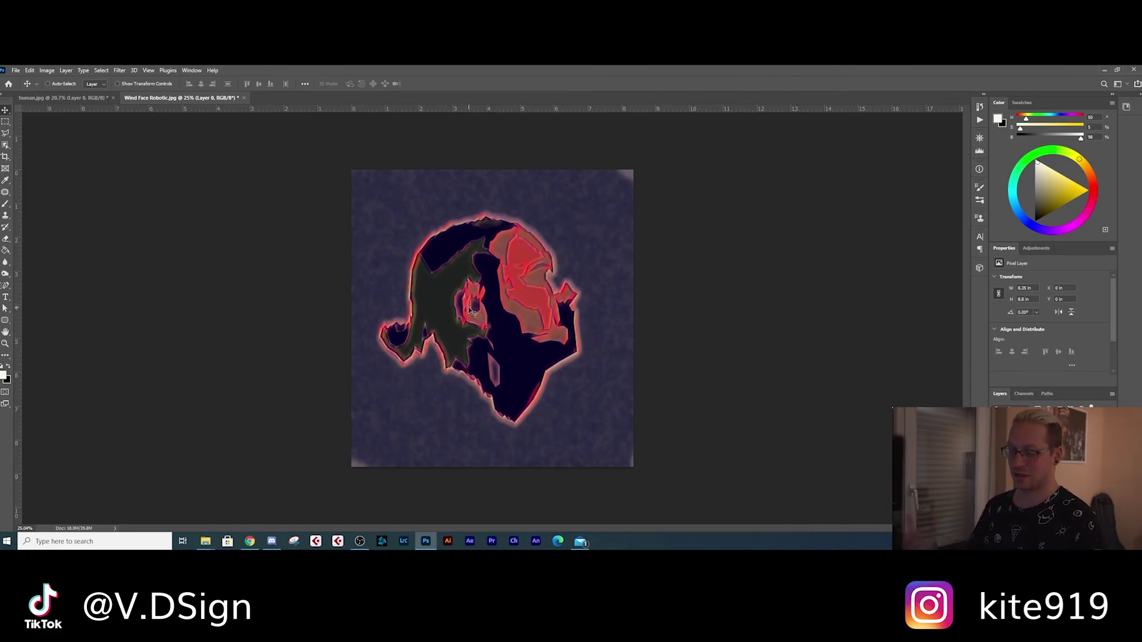
key(ctrl+plus)
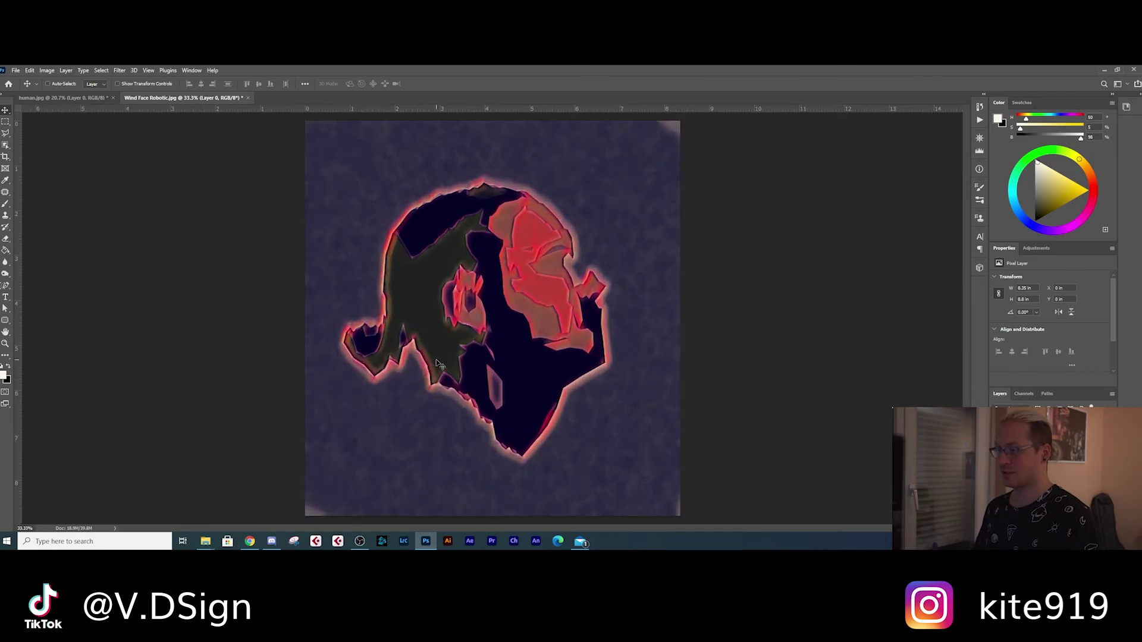